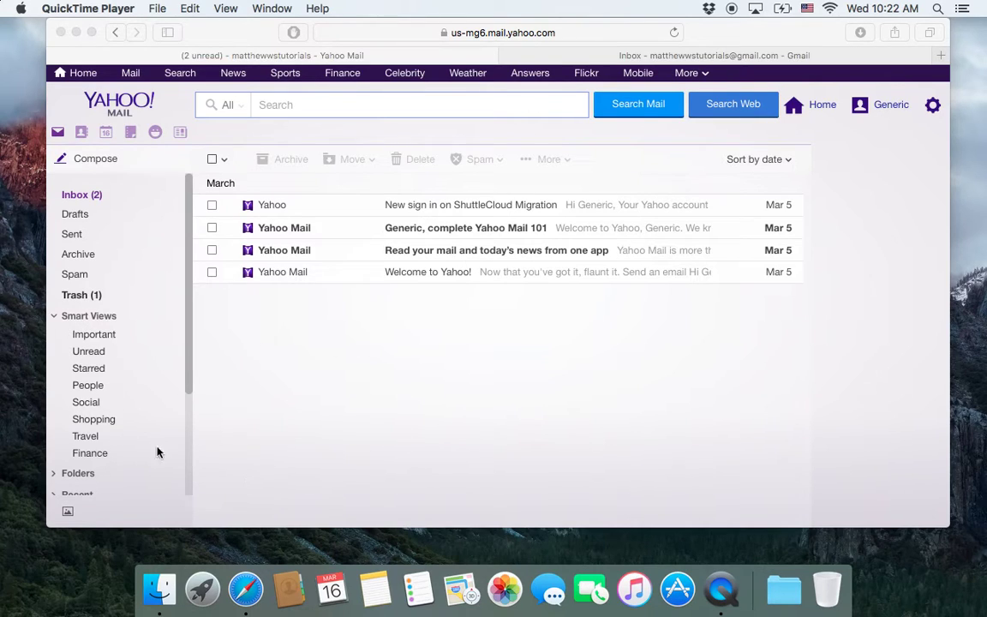
pyautogui.click(105, 134)
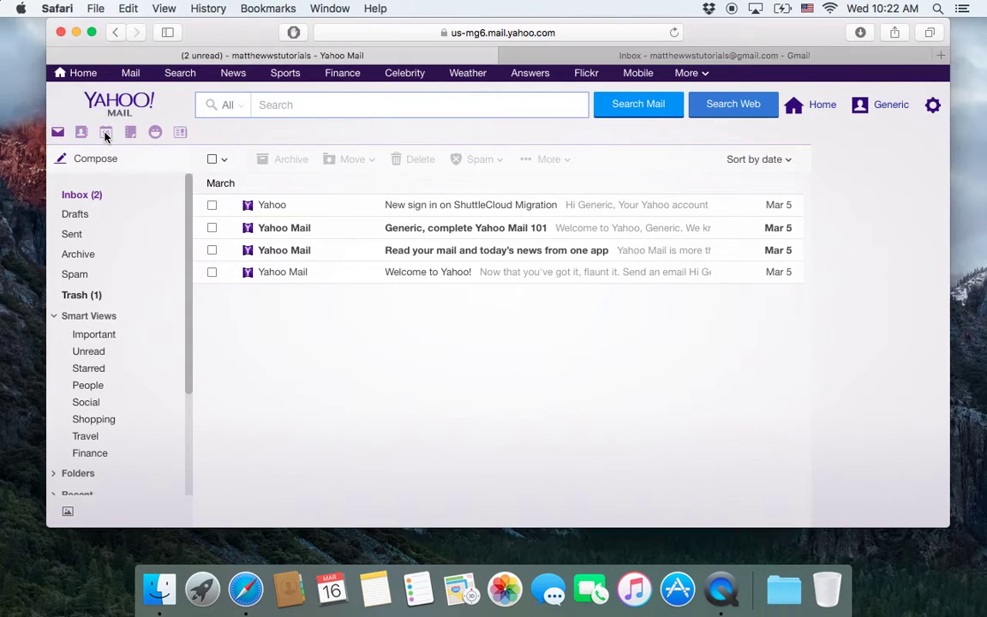
pyautogui.click(105, 135)
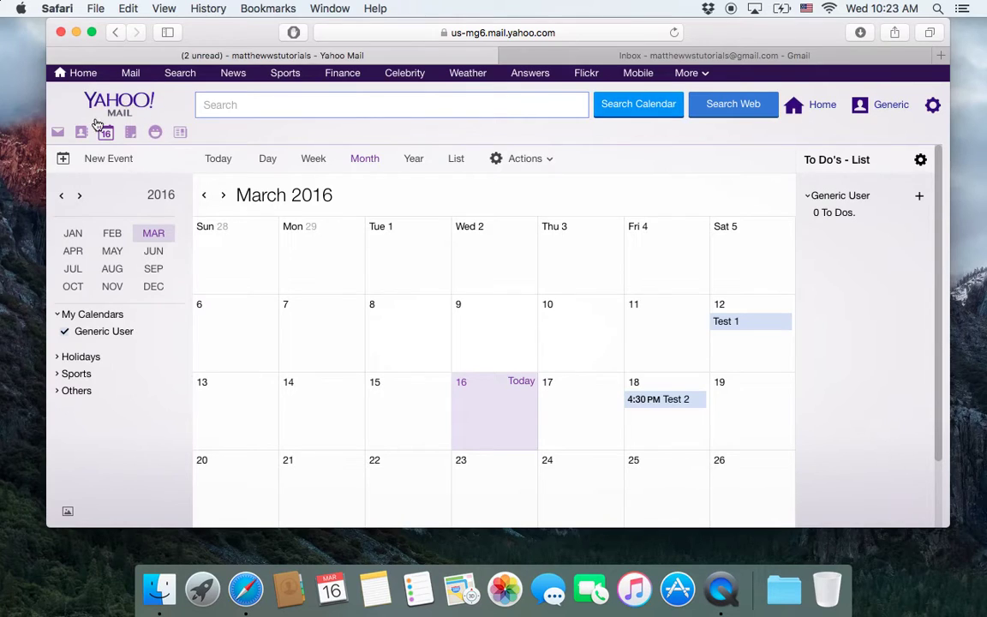
pyautogui.click(57, 133)
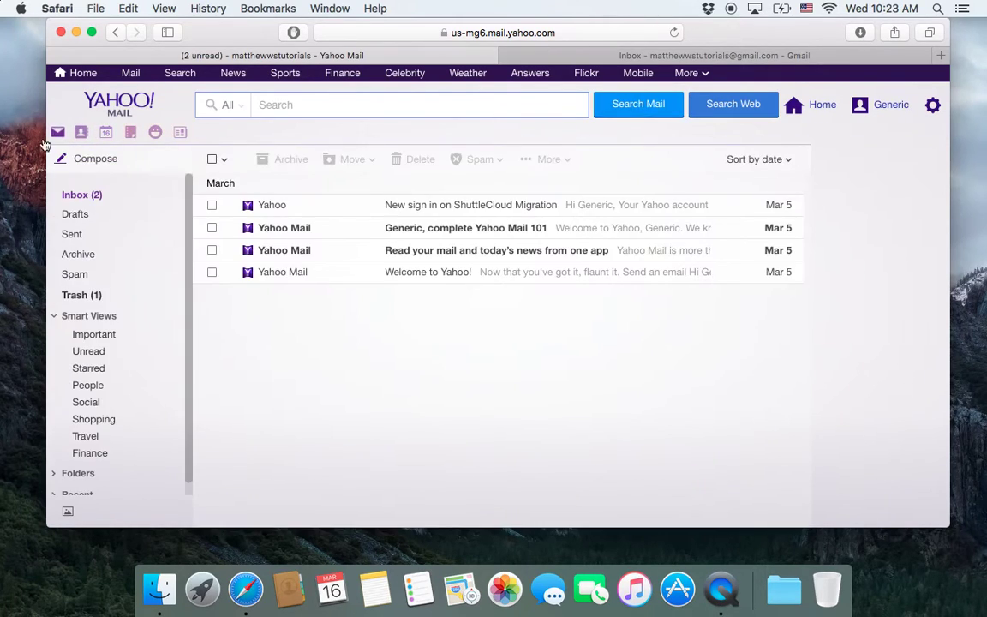
pyautogui.click(106, 133)
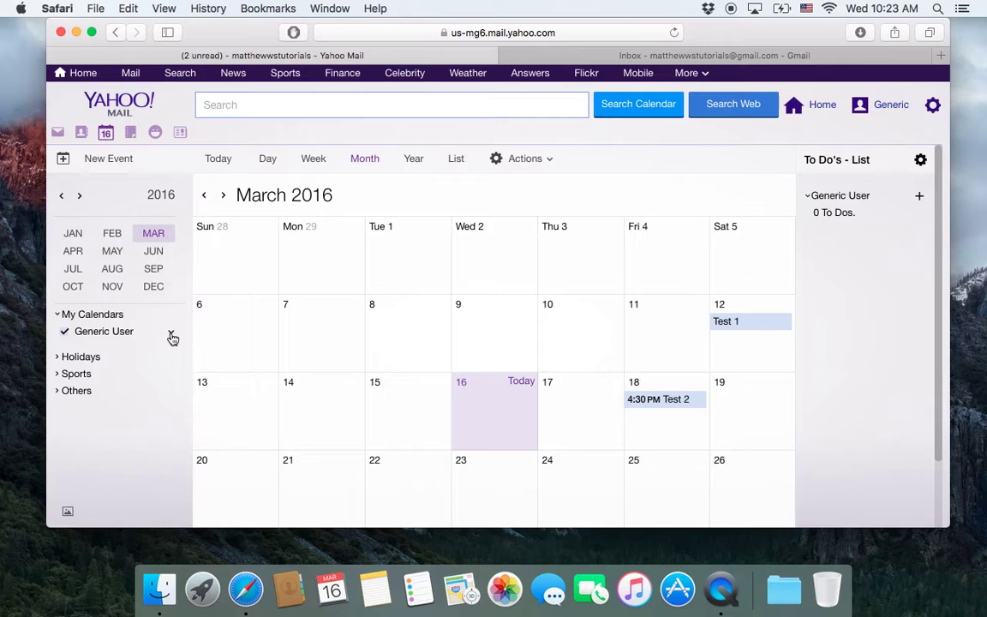
# Export the Generic User calendar from Yahoo Mail as an .ics file
pyautogui.click(172, 336)
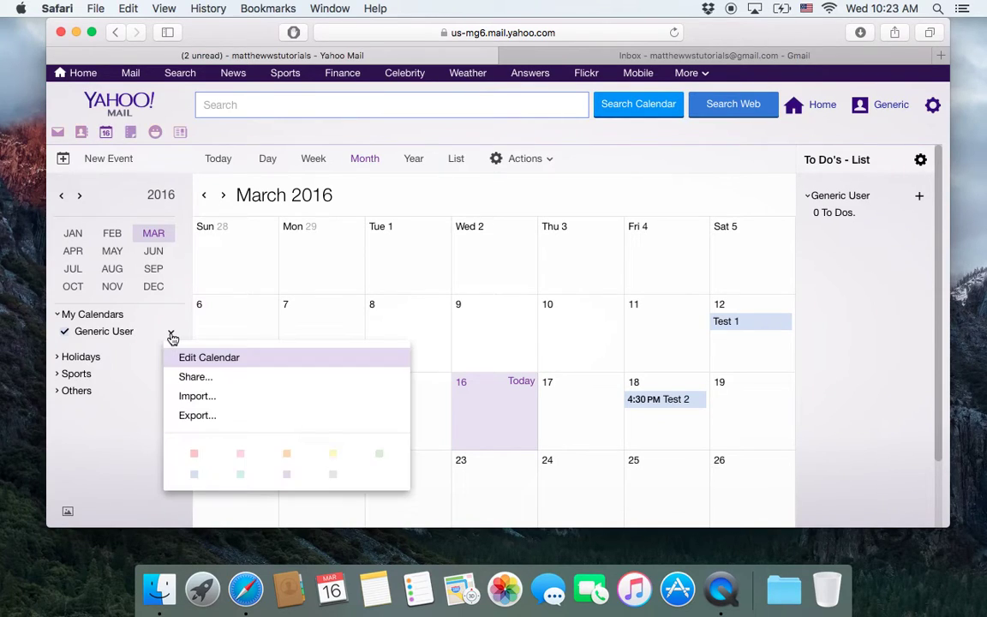
pyautogui.click(228, 420)
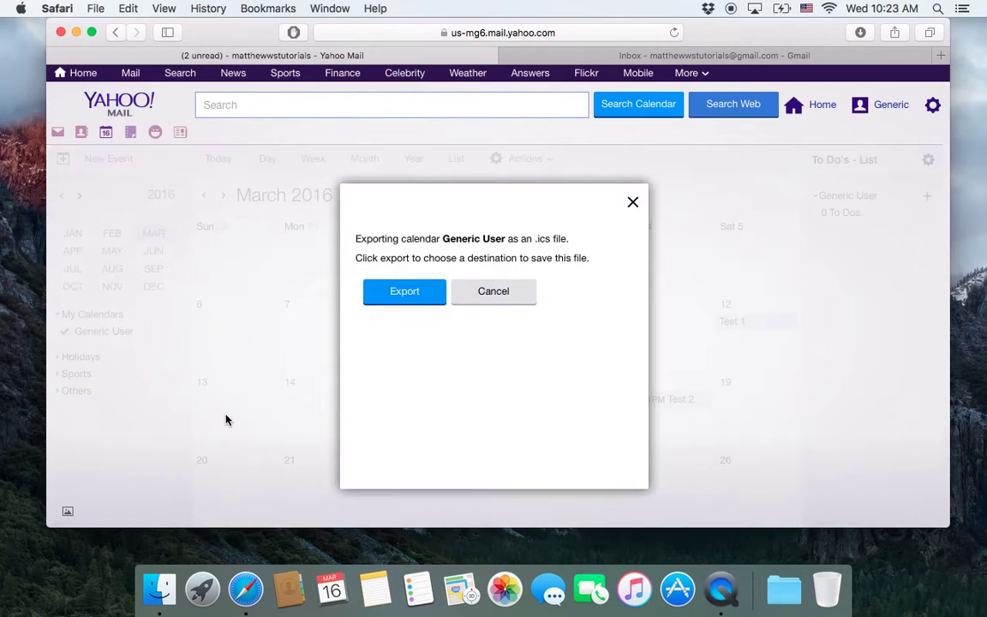
pyautogui.click(419, 297)
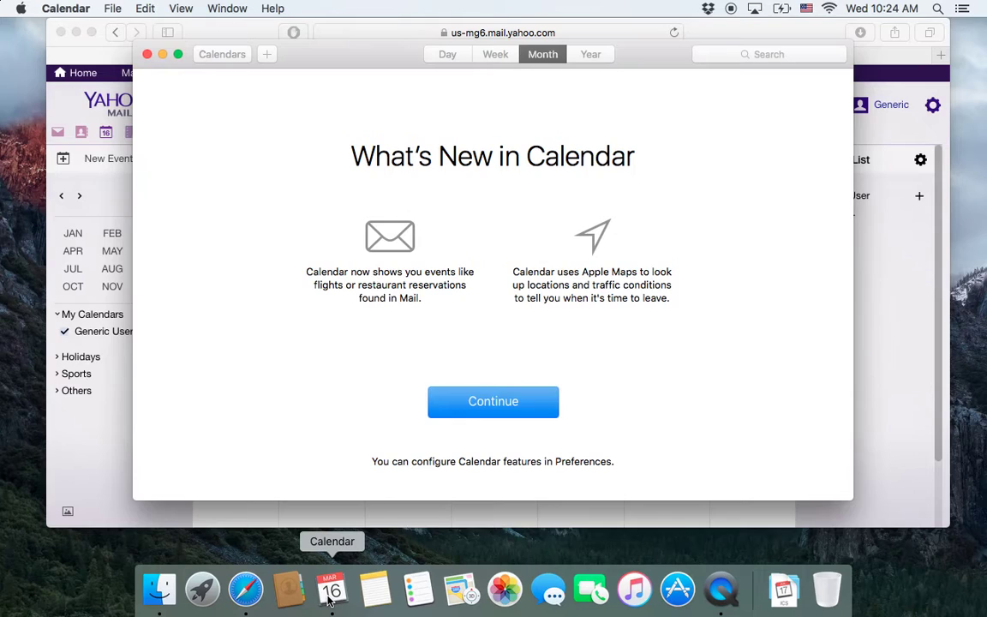
# Quit the Calendar app and copy Calendar_Generic_User.ics from Downloads onto the desktop
pyautogui.rightClick(330, 600)
pyautogui.click(374, 541)
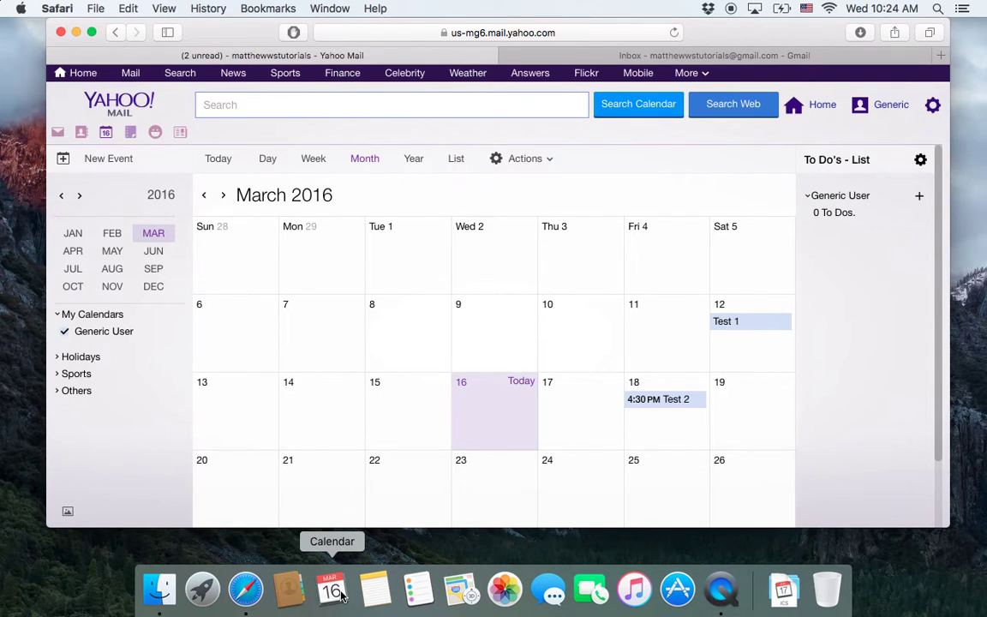
pyautogui.click(783, 605)
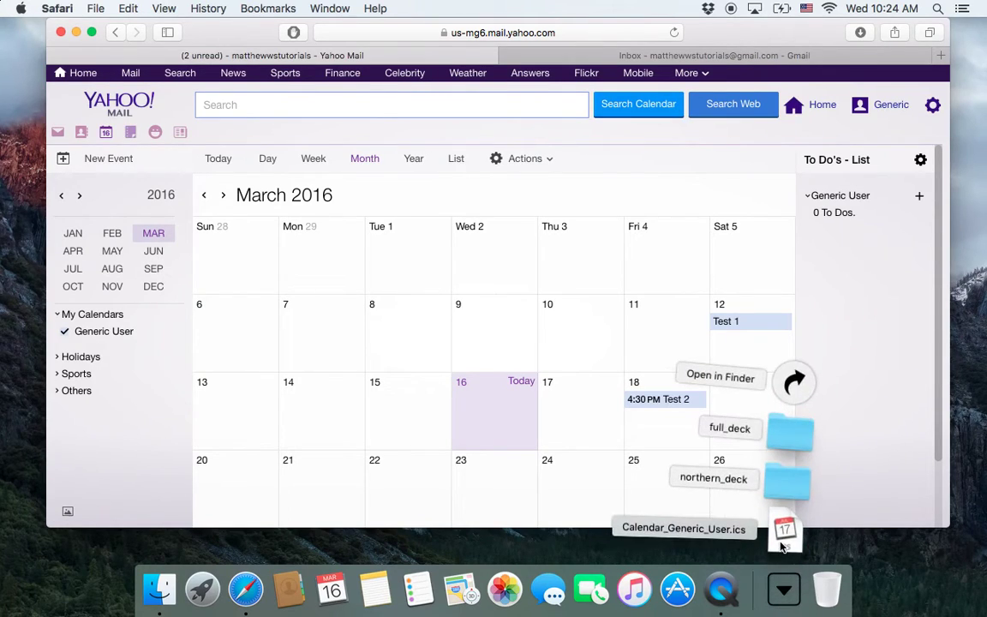
pyautogui.moveTo(782, 531); pyautogui.dragTo(908, 569)
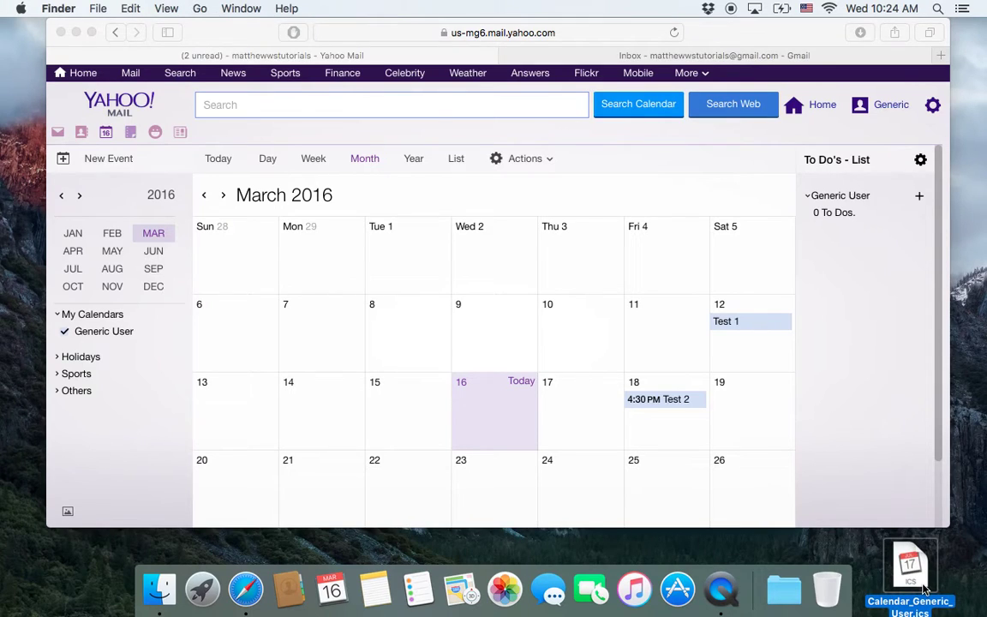
pyautogui.press('space')
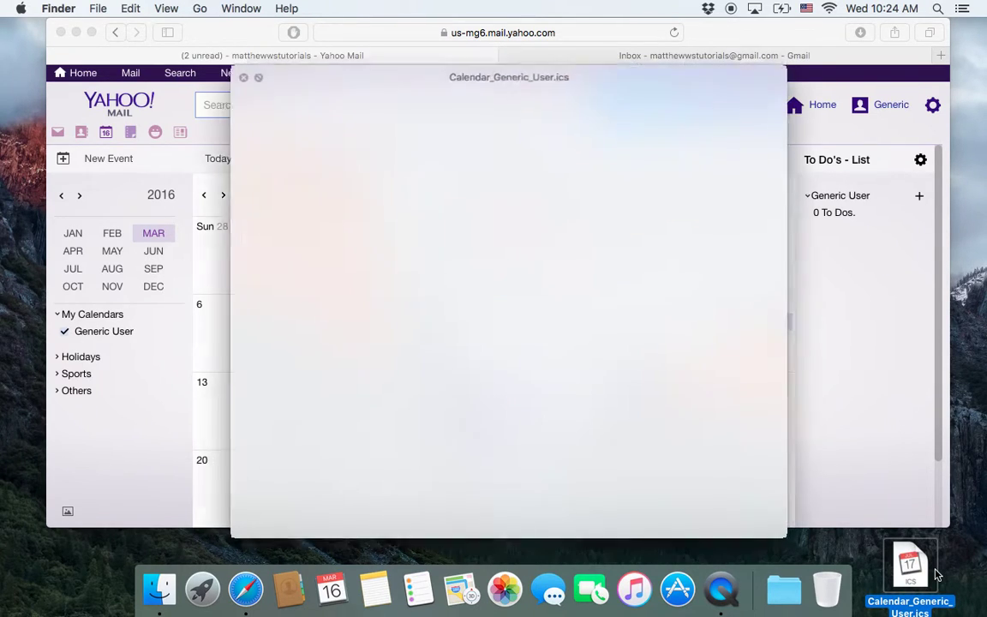
pyautogui.press('space')
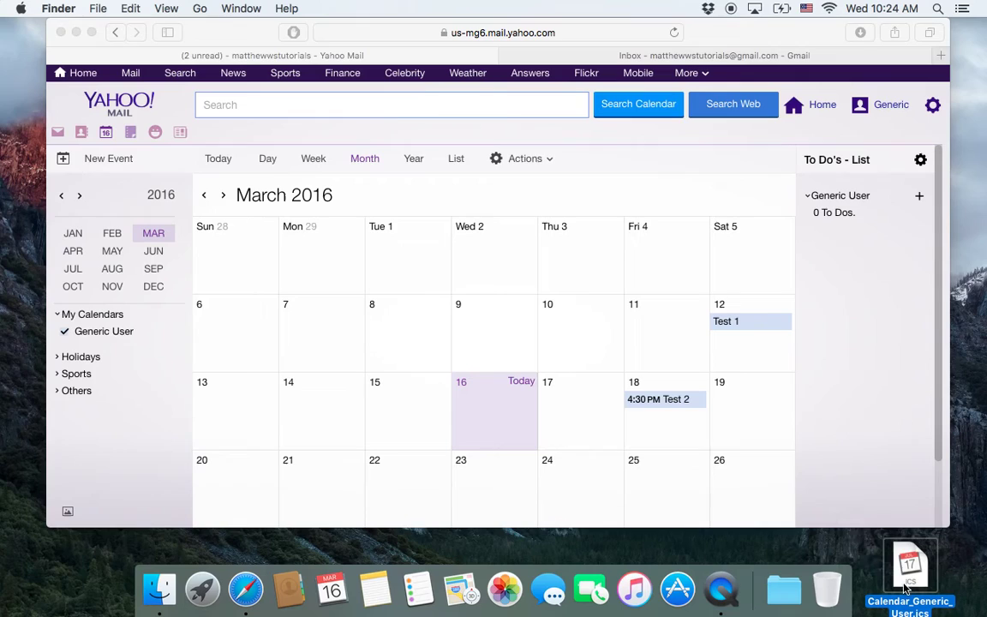
# Dismiss Gmail's import-complete notice and load calendar.google.com at the week of Mar 13–19, 2016
pyautogui.click(574, 56)
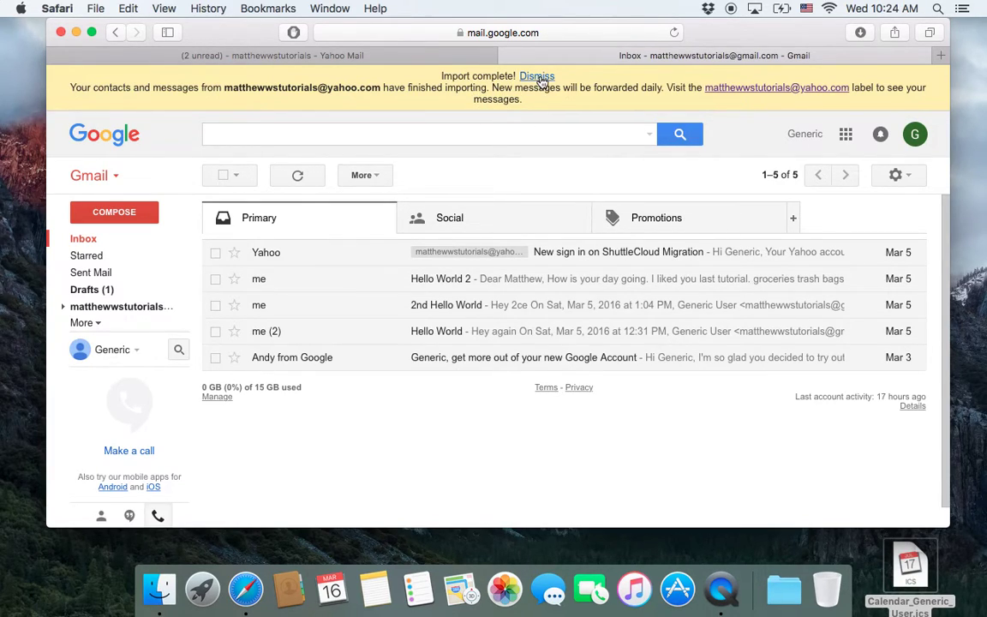
pyautogui.click(540, 77)
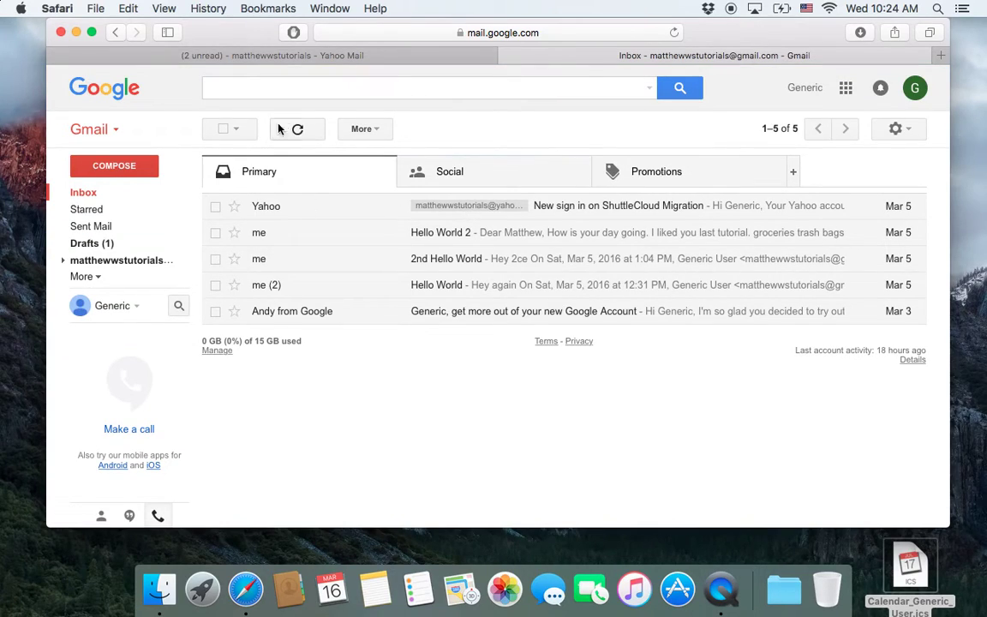
pyautogui.click(844, 90)
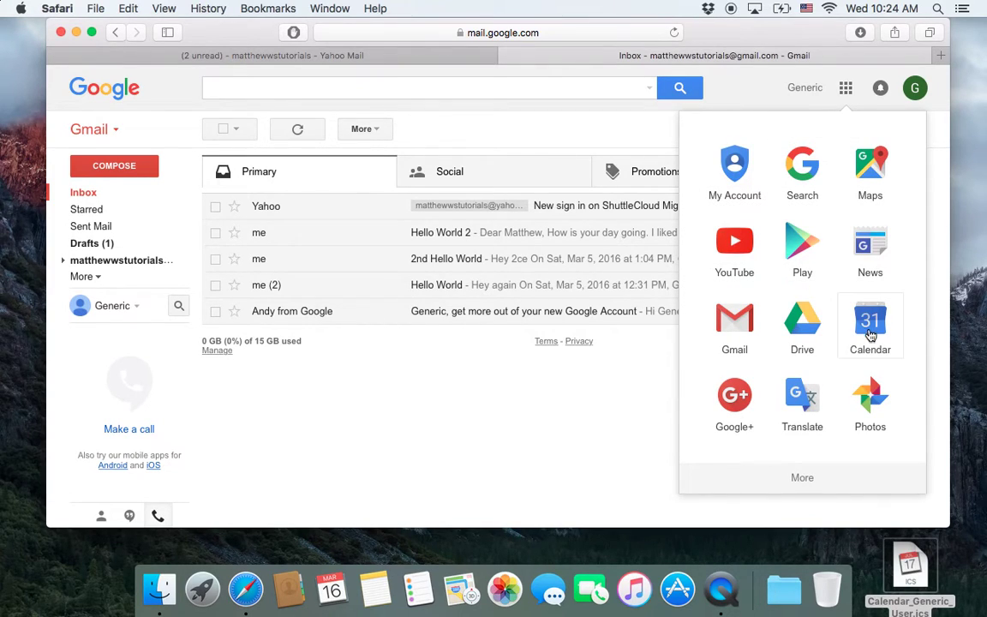
pyautogui.click(501, 34)
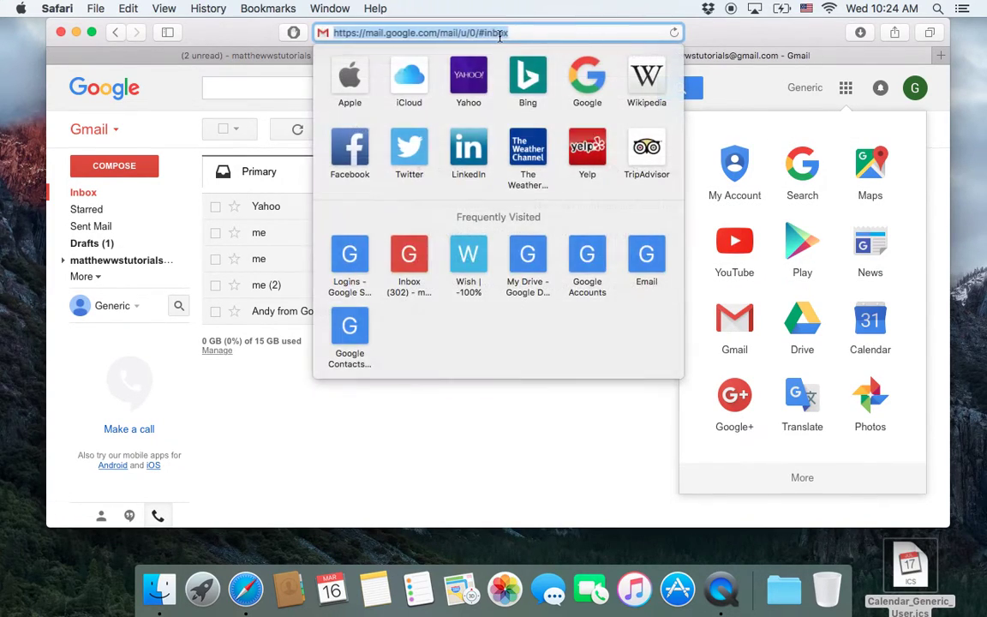
pyautogui.write('calendar.google.com')
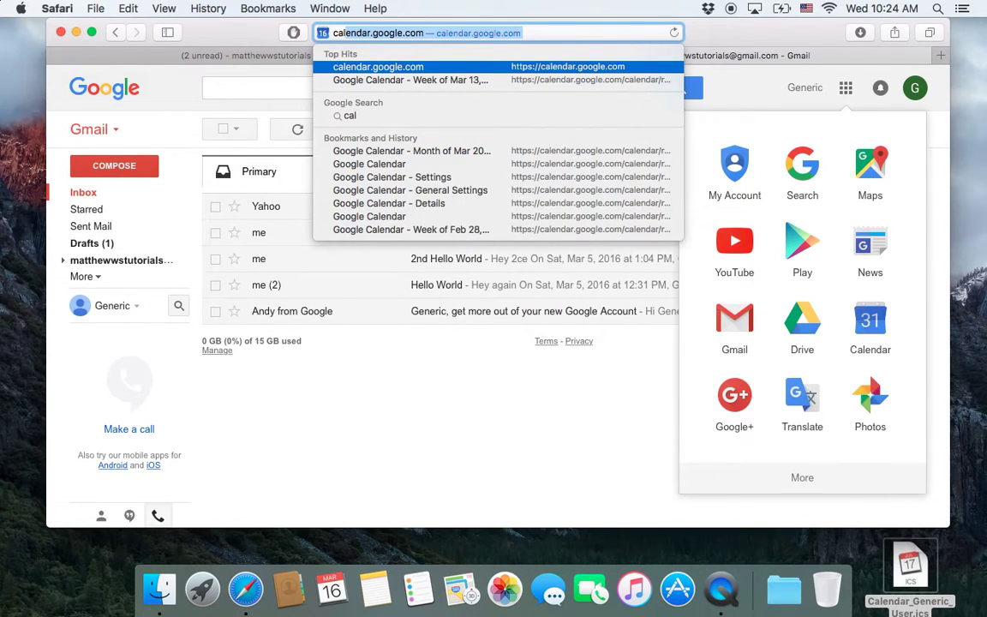
pyautogui.press('Return')
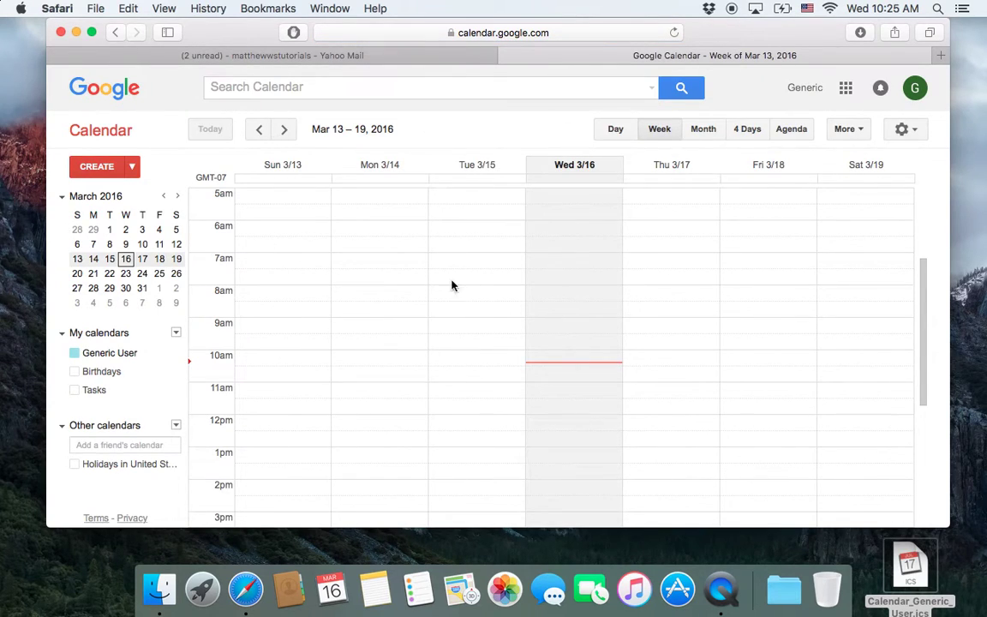
# Switch Google Calendar to the whole-month view of March 2016
pyautogui.click(705, 130)
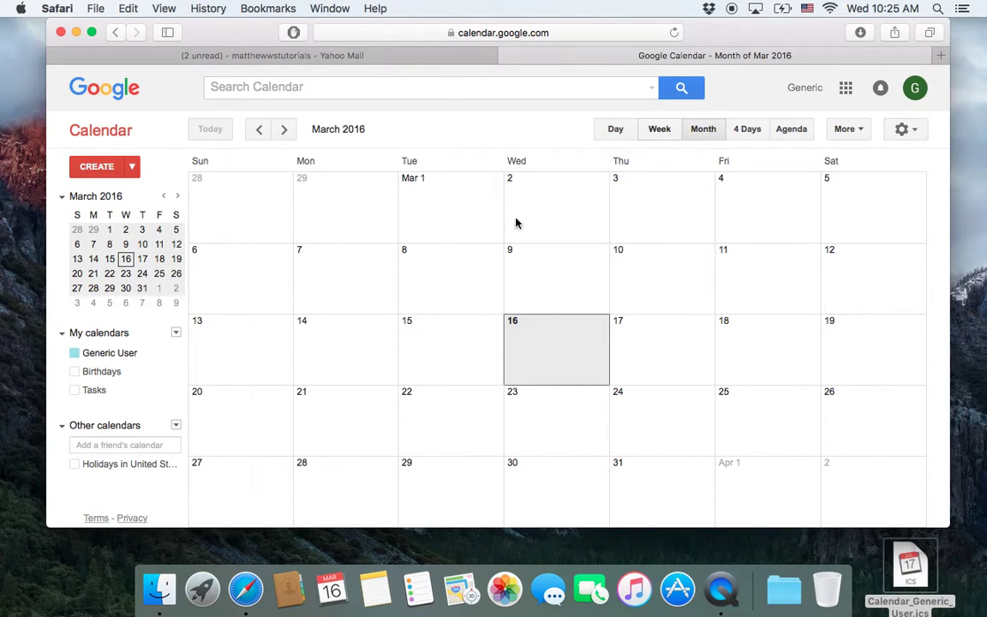
pyautogui.moveTo(114, 356)
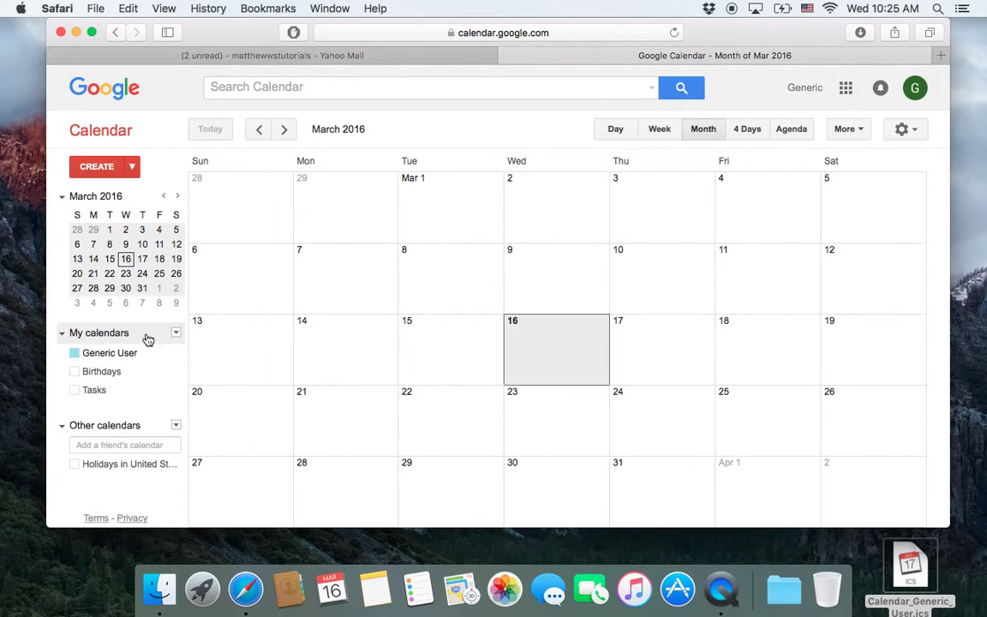
pyautogui.click(176, 333)
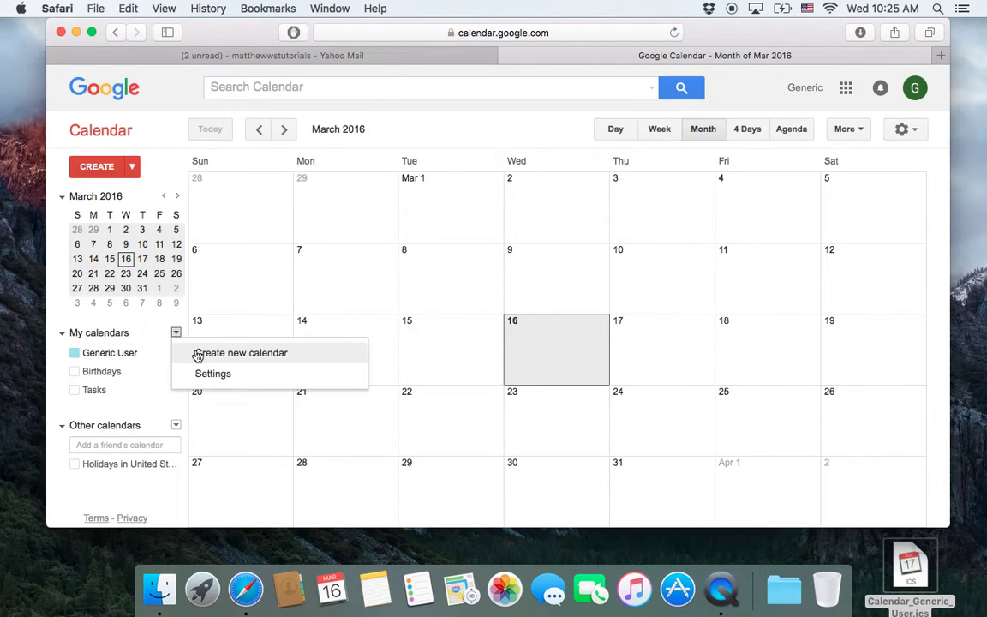
pyautogui.click(197, 354)
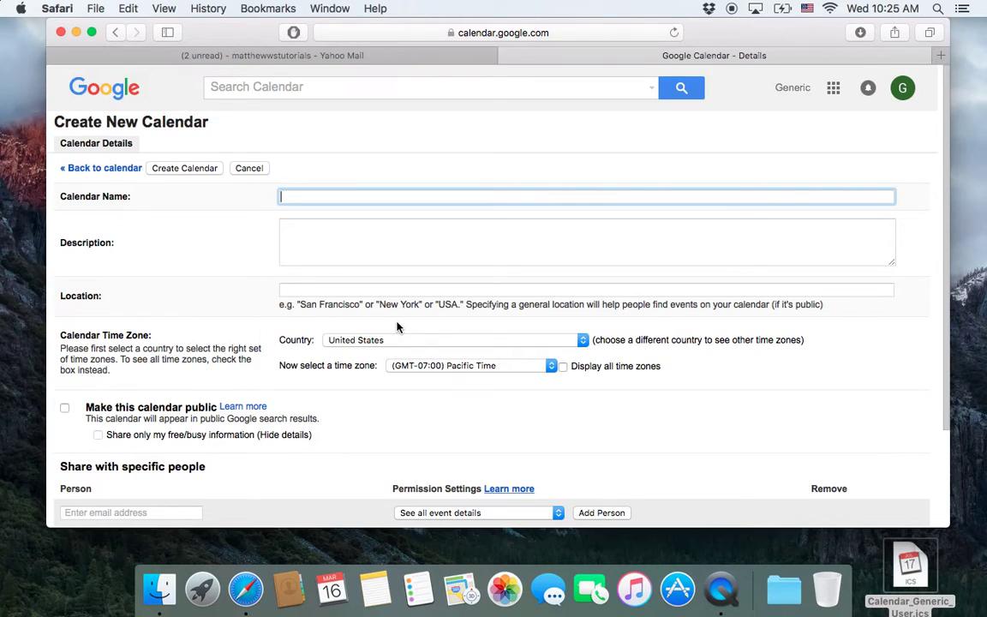
pyautogui.write('Old Yahoo Calendar')
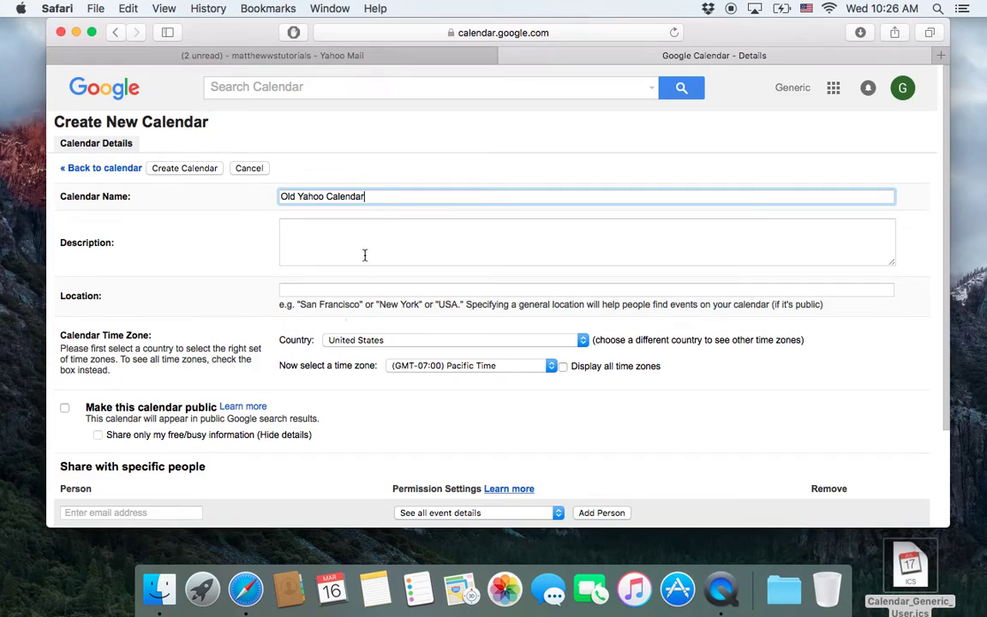
pyautogui.click(374, 238)
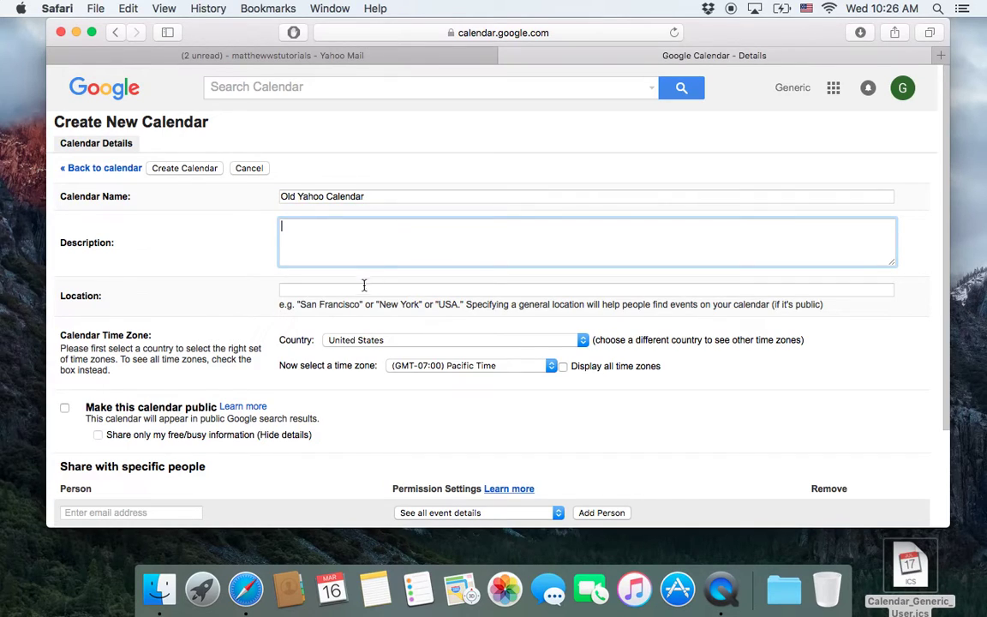
pyautogui.press('Tab')
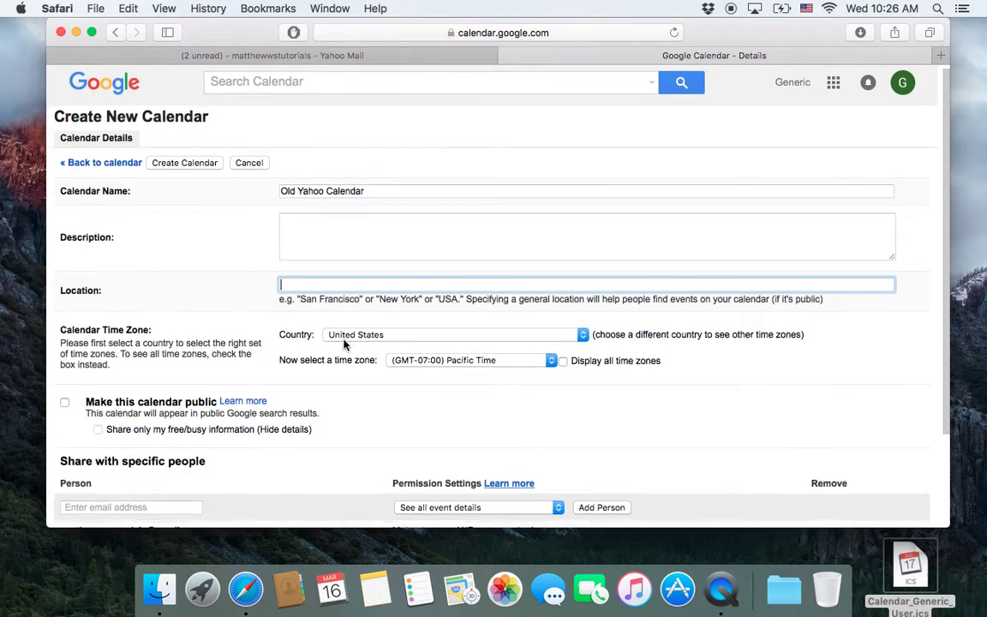
pyautogui.scroll(-2, 346, 334)
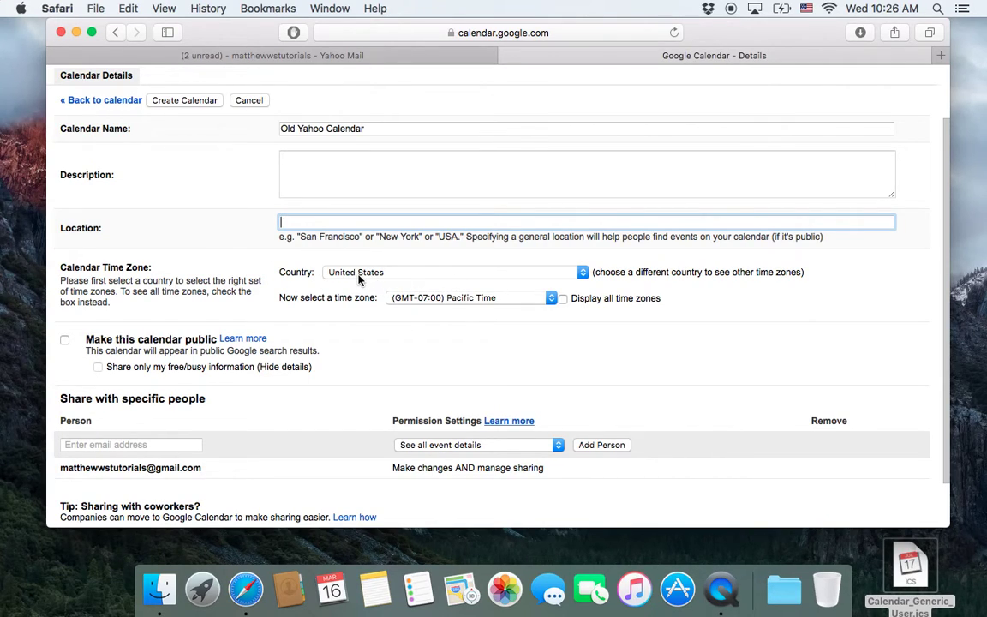
pyautogui.scroll(-3, 333, 365)
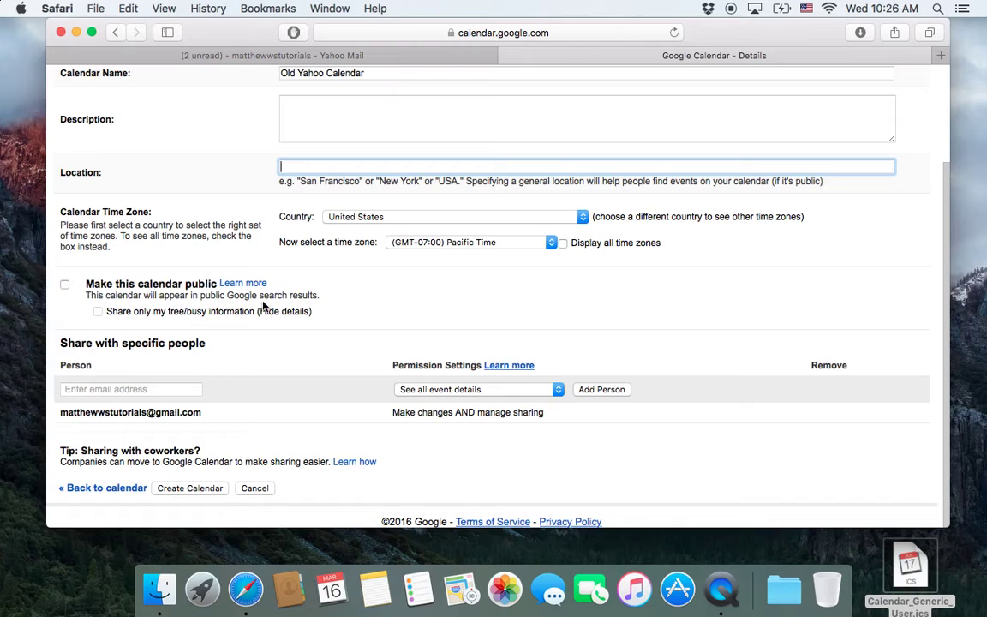
pyautogui.tripleClick(154, 293)
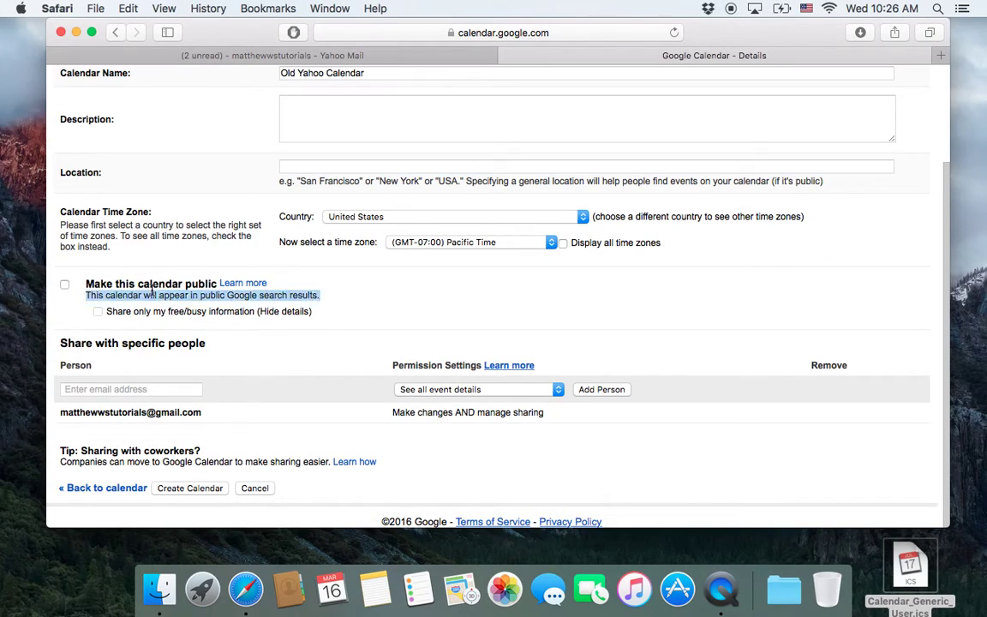
pyautogui.click(164, 288)
pyautogui.doubleClick(165, 288)
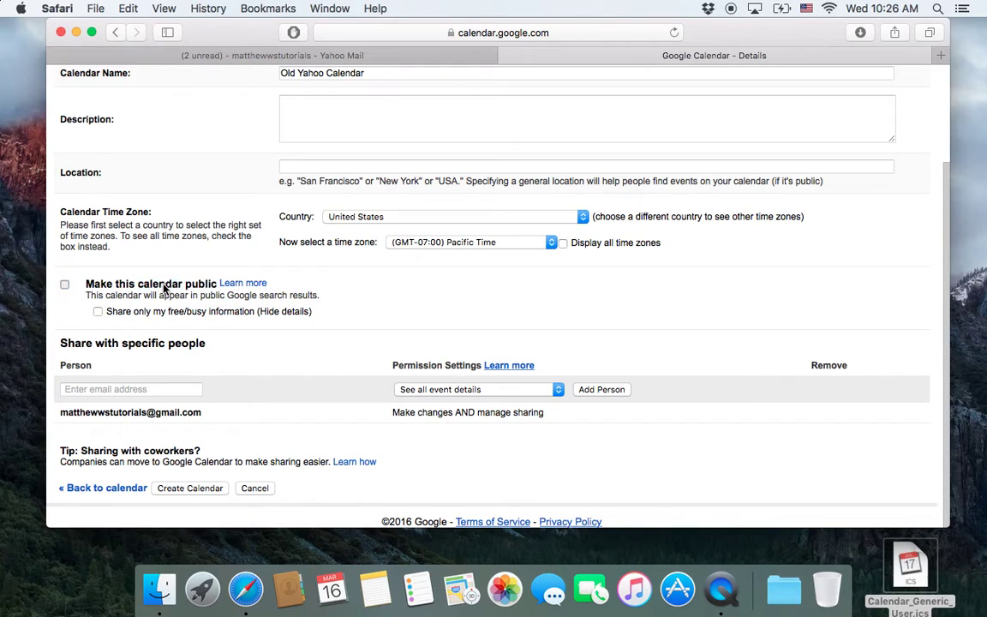
pyautogui.doubleClick(165, 288)
pyautogui.click(165, 289)
pyautogui.click(165, 289)
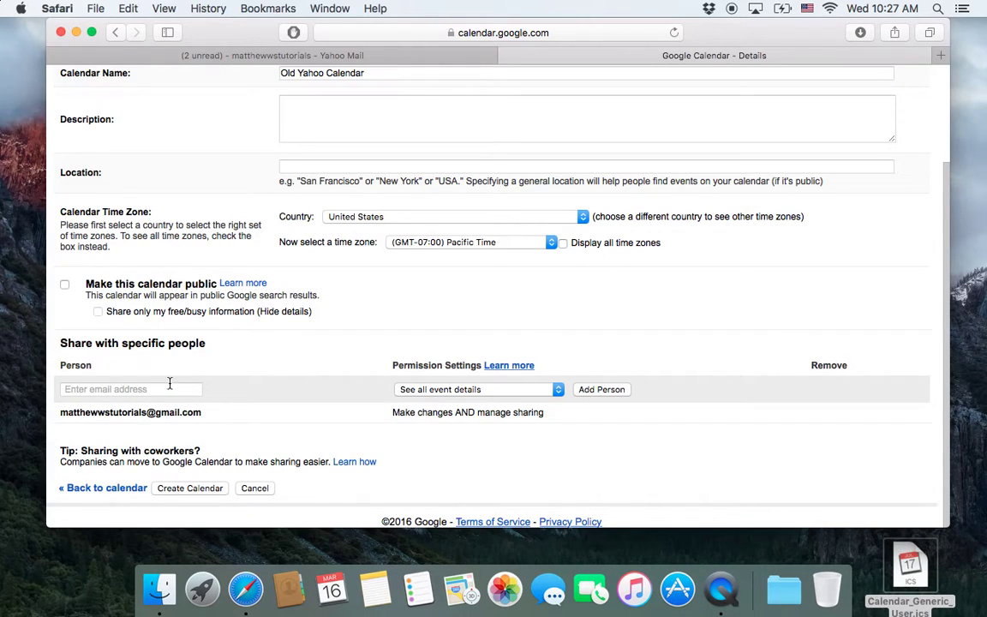
pyautogui.click(444, 393)
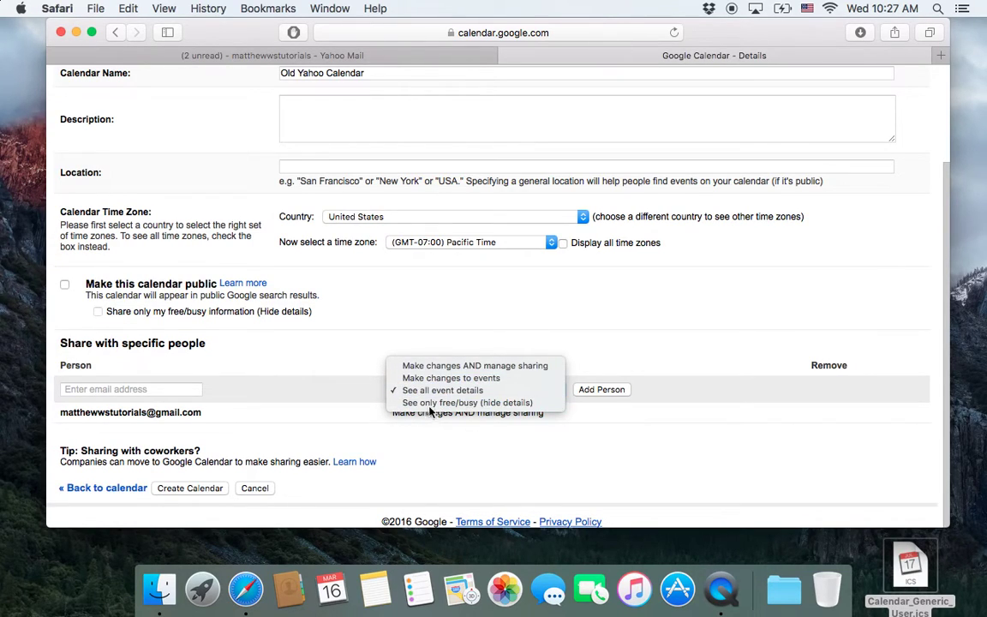
pyautogui.click(588, 429)
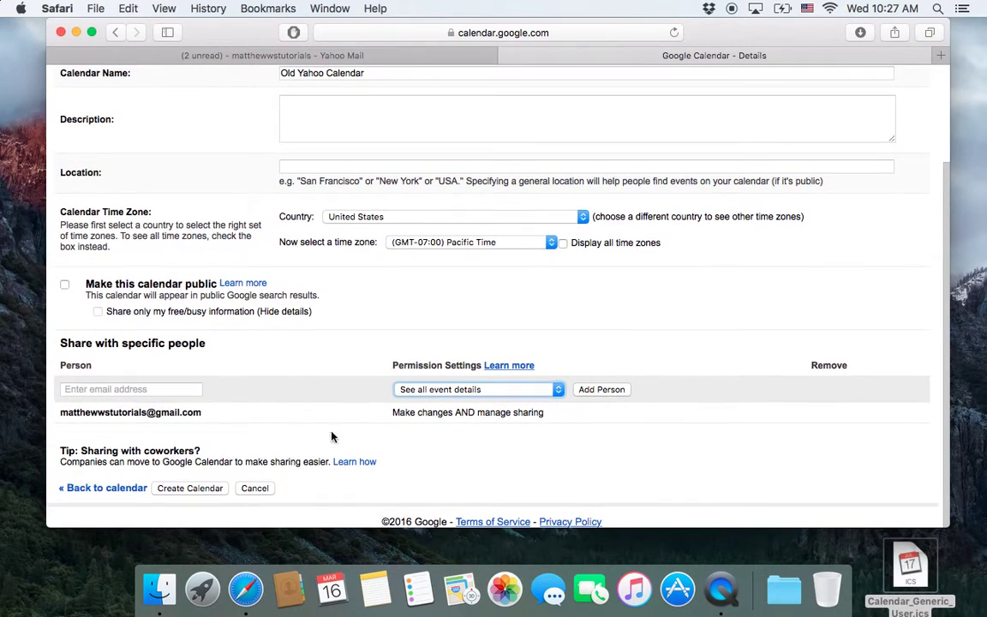
pyautogui.scroll(3, 369, 313)
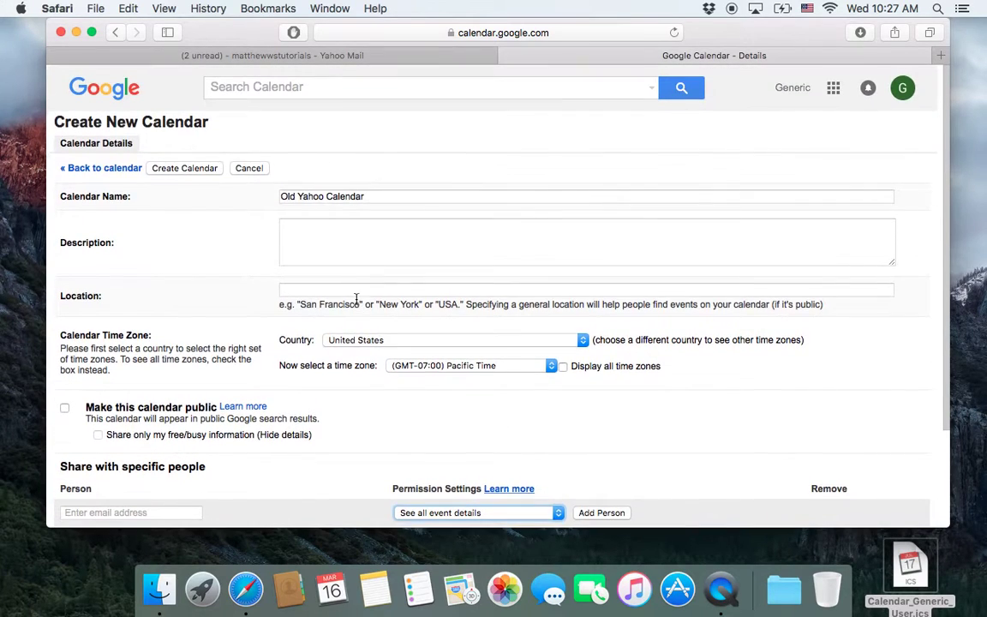
pyautogui.scroll(-3, 207, 306)
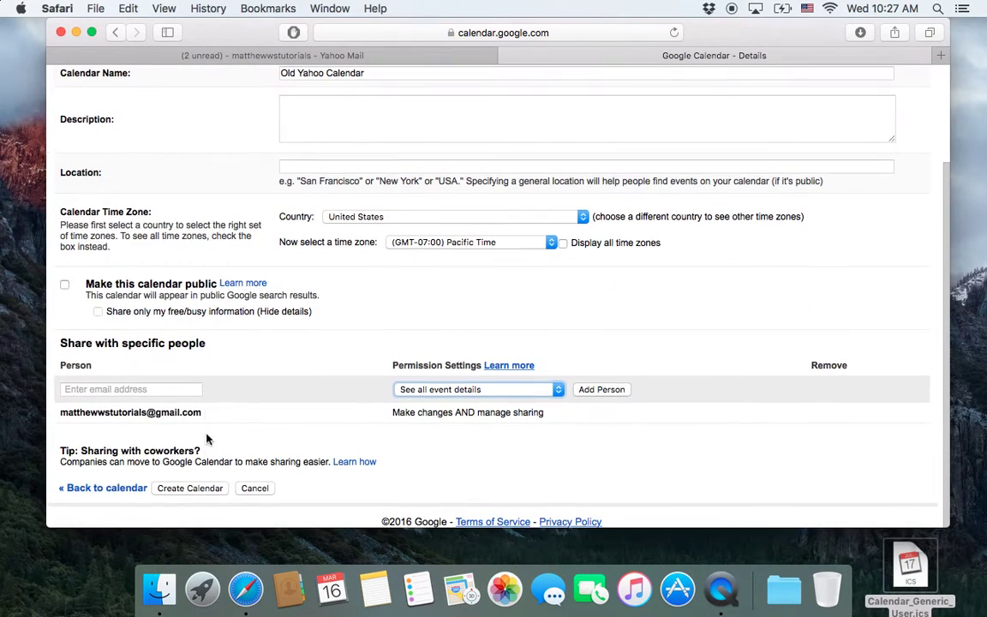
# Save the new Old Yahoo Calendar so it appears under My calendars
pyautogui.click(185, 489)
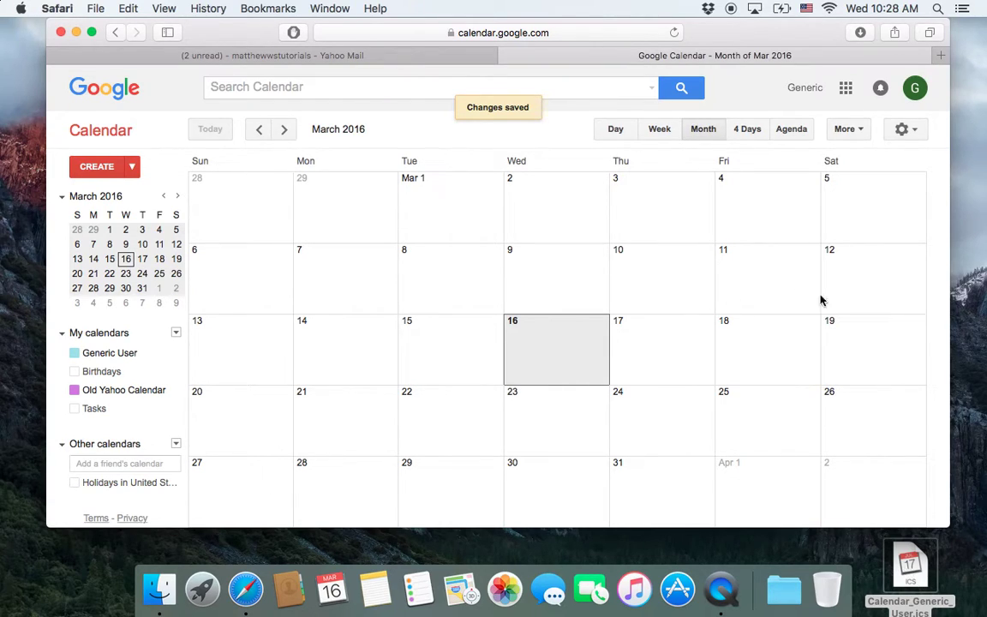
pyautogui.click(904, 130)
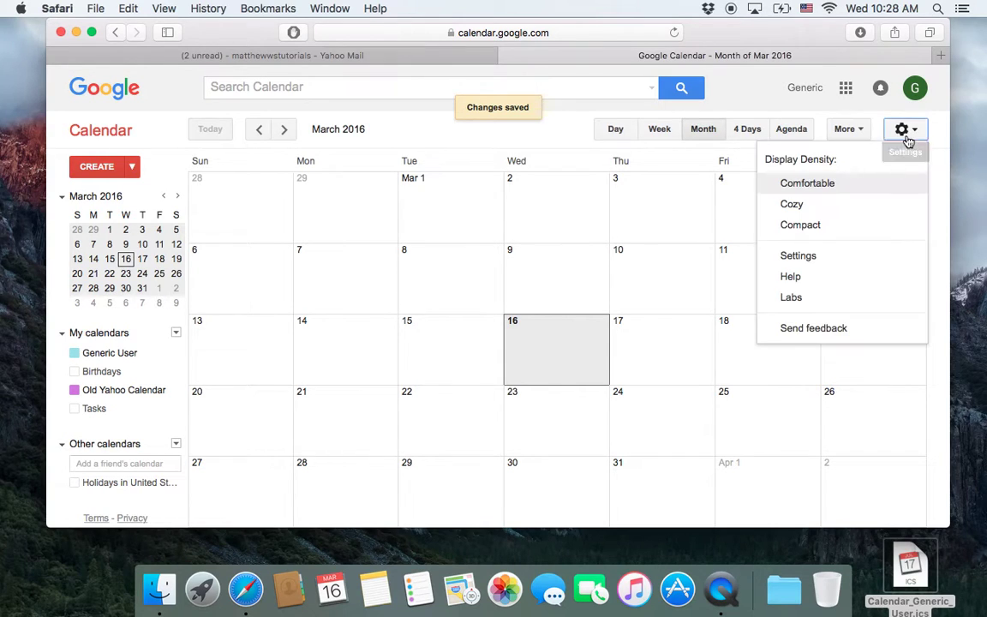
# Open Calendar Settings' Calendars list and locate Old Yahoo Calendar under My Calendars
pyautogui.click(877, 257)
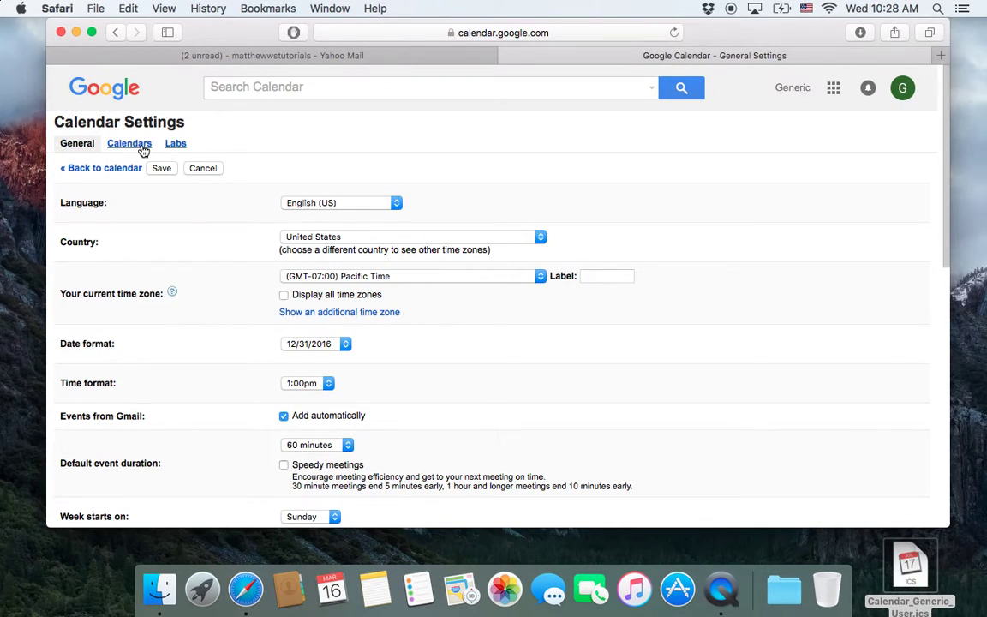
pyautogui.click(129, 145)
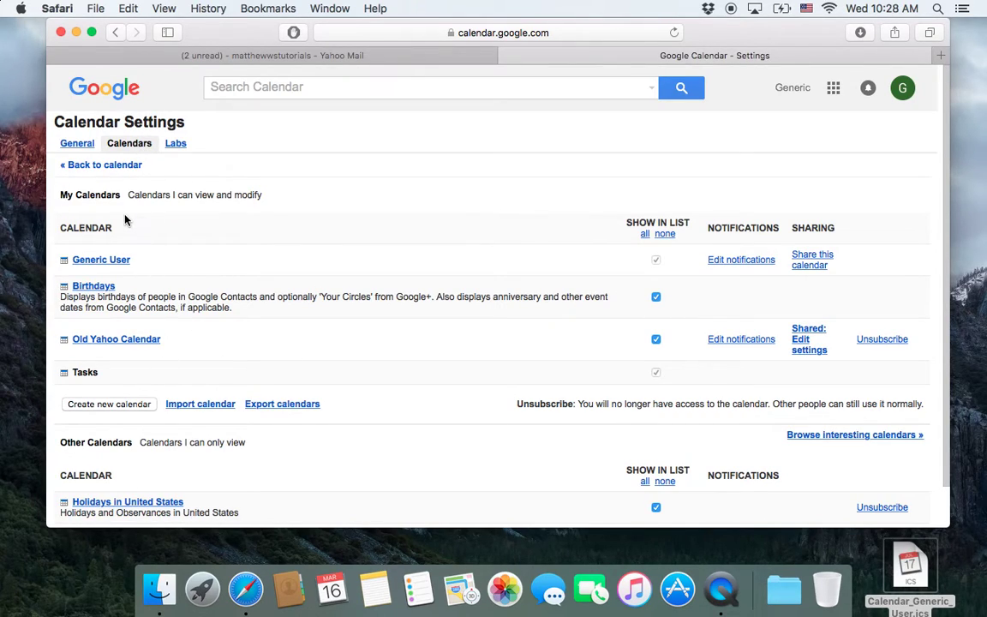
pyautogui.scroll(-2, 125, 221)
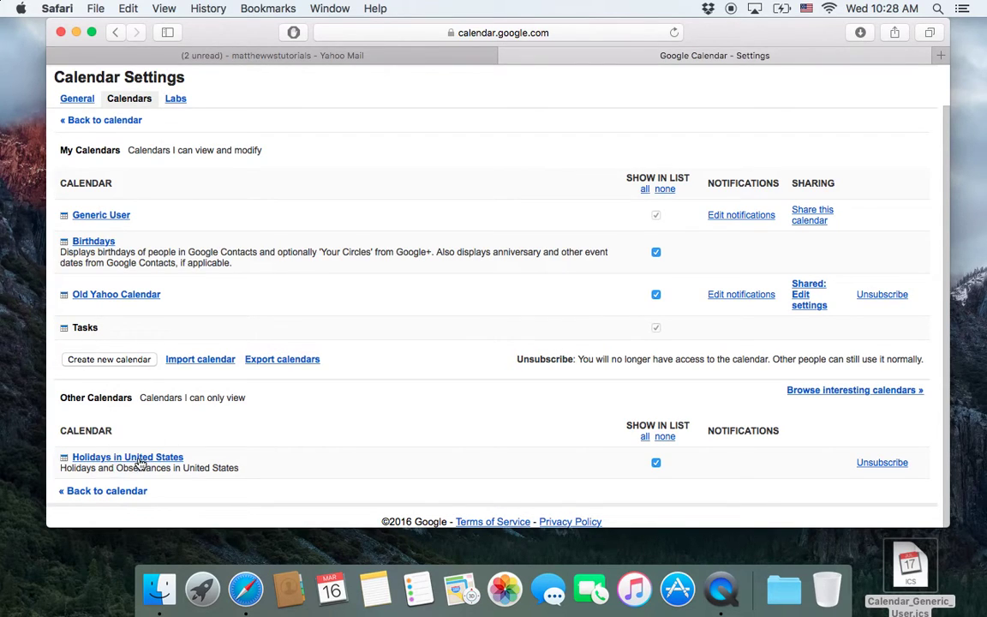
pyautogui.scroll(-1, 129, 436)
pyautogui.scroll(2, 137, 328)
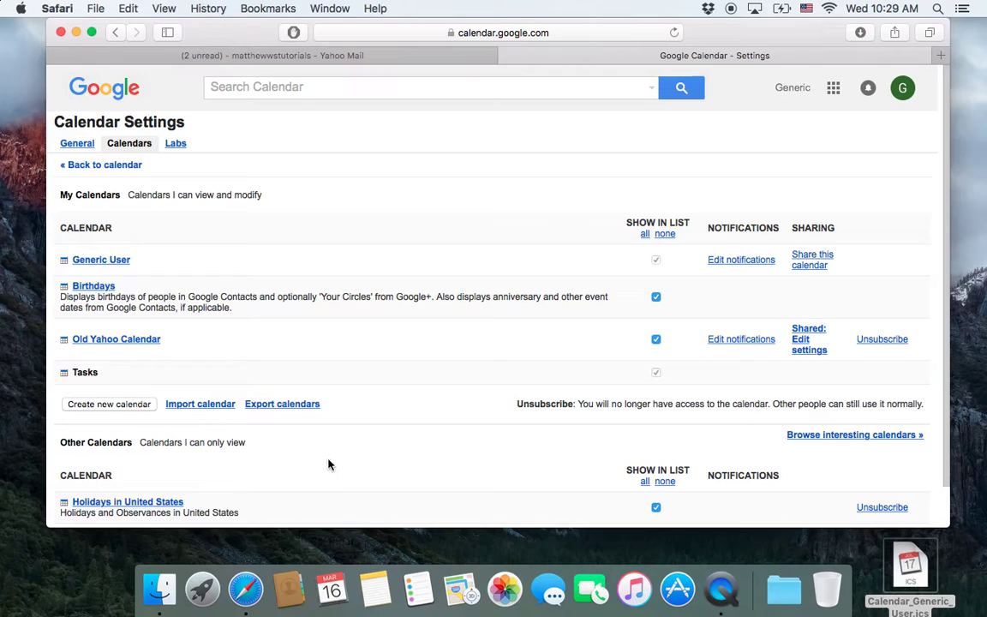
# Start a calendar import with Old Yahoo Calendar as the destination
pyautogui.click(212, 407)
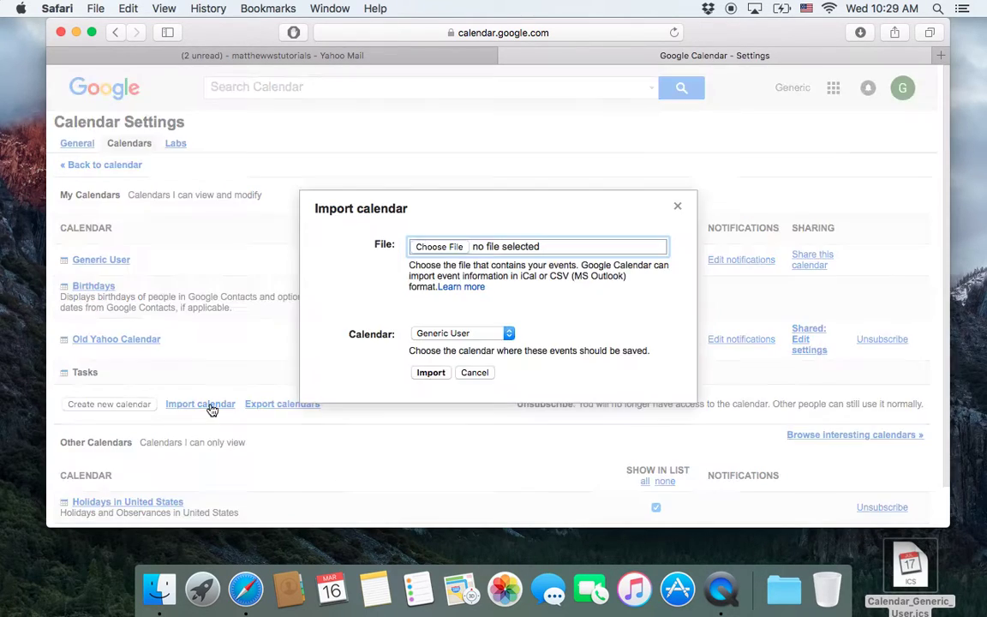
pyautogui.click(441, 247)
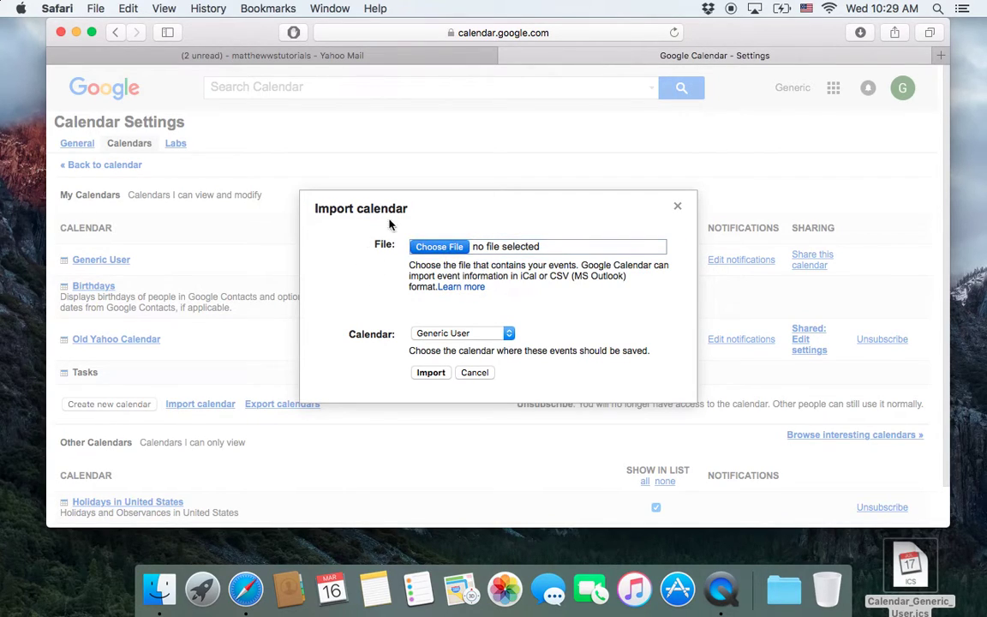
pyautogui.click(478, 291)
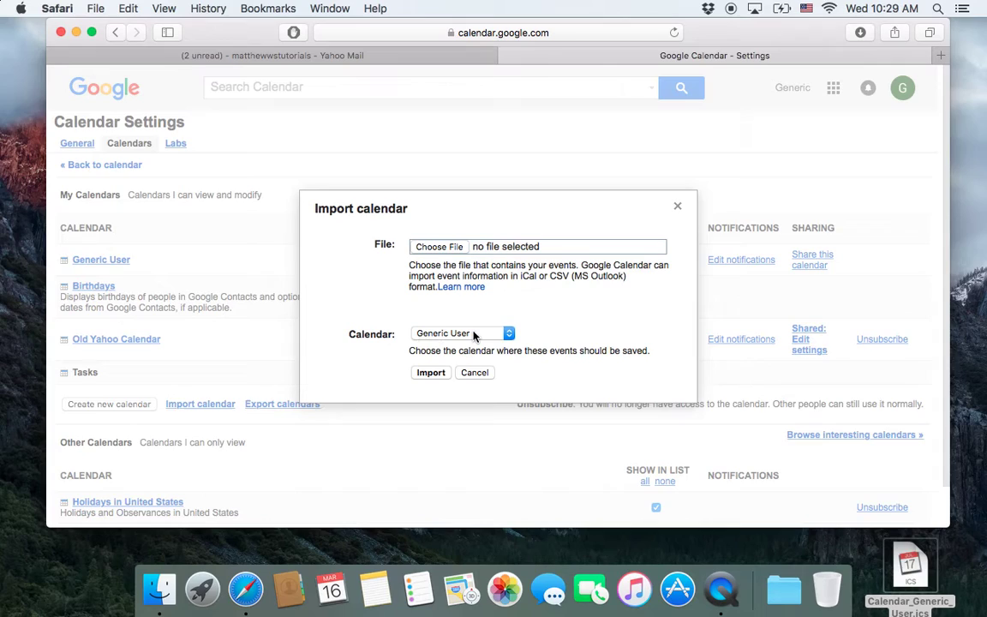
pyautogui.click(473, 335)
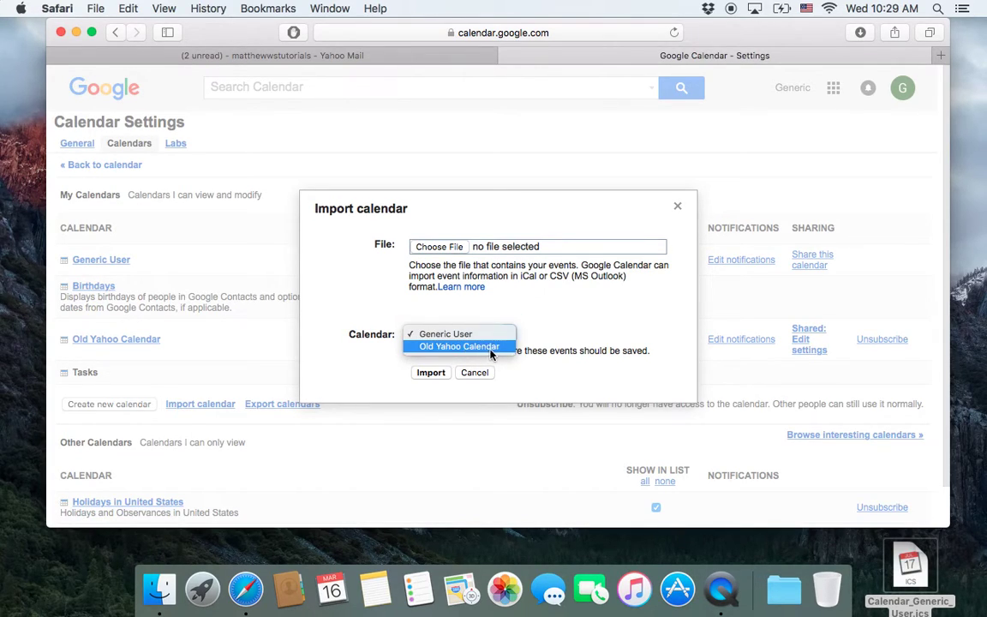
pyautogui.click(552, 343)
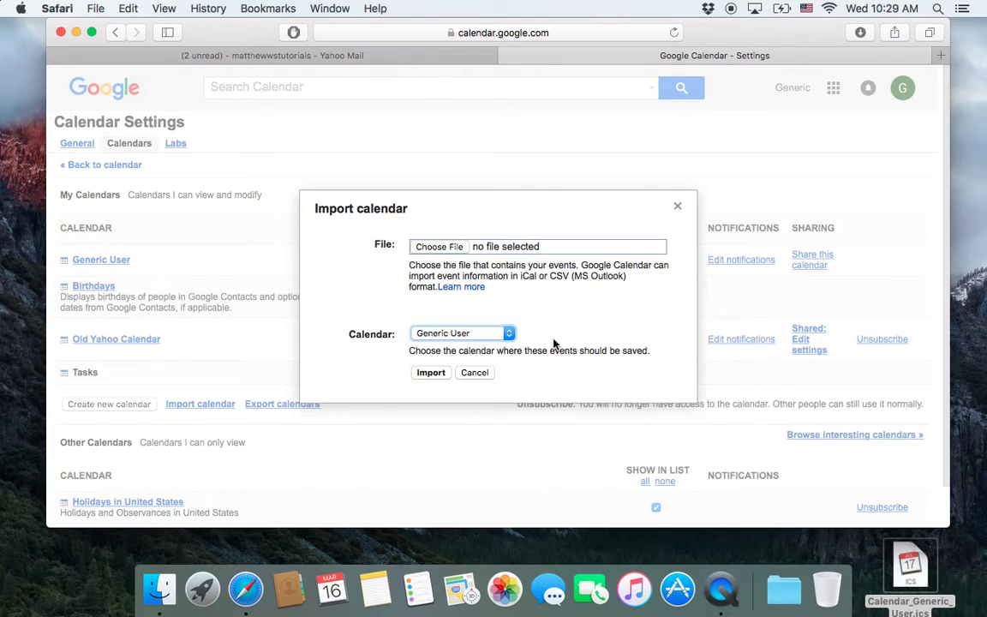
pyautogui.click(456, 336)
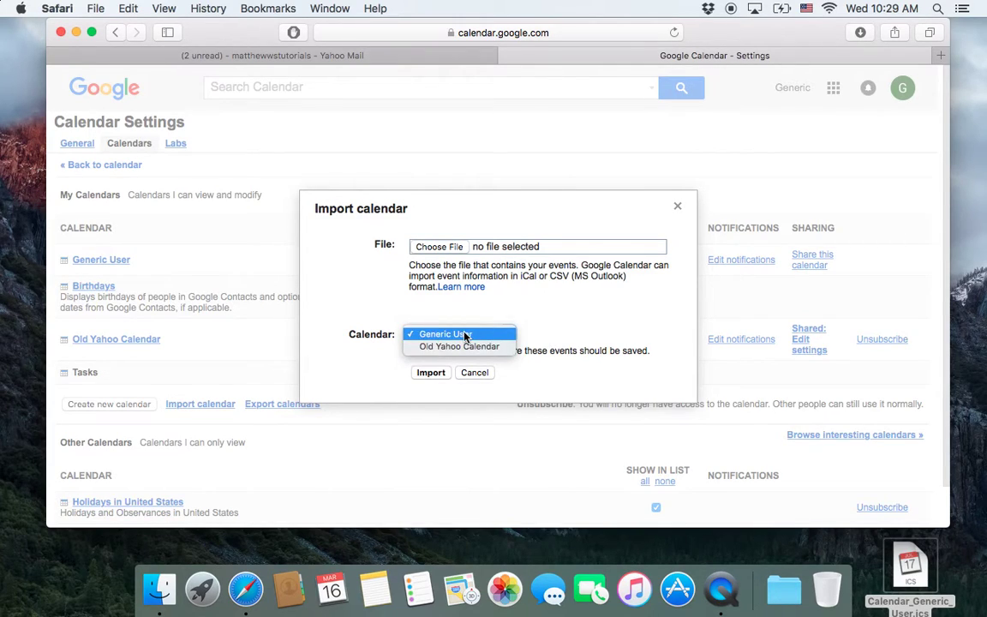
pyautogui.click(463, 346)
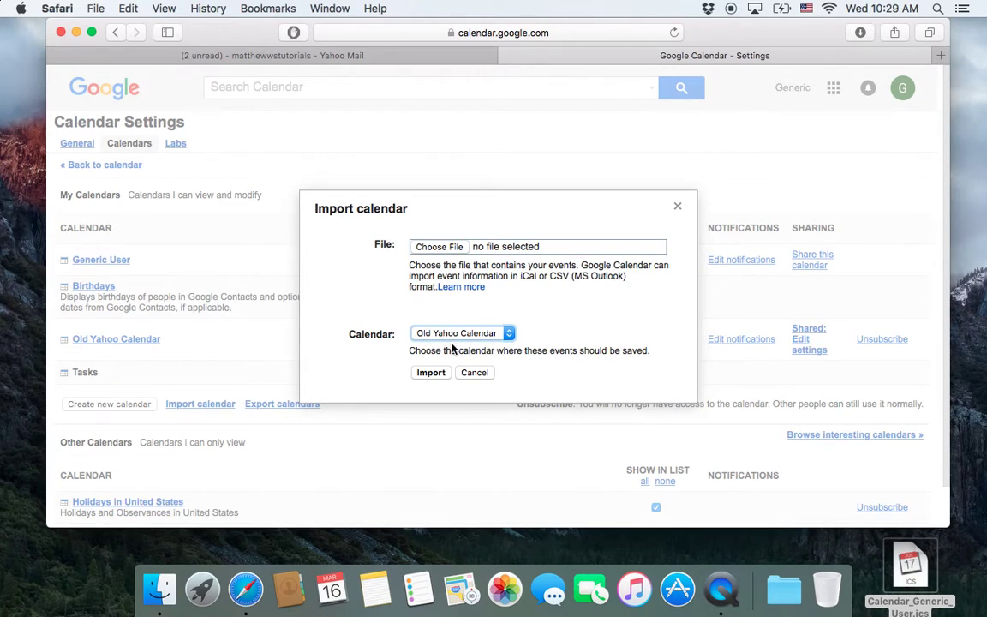
# Choose Calendar_Generic_User.ics from the Desktop as the import file
pyautogui.click(439, 247)
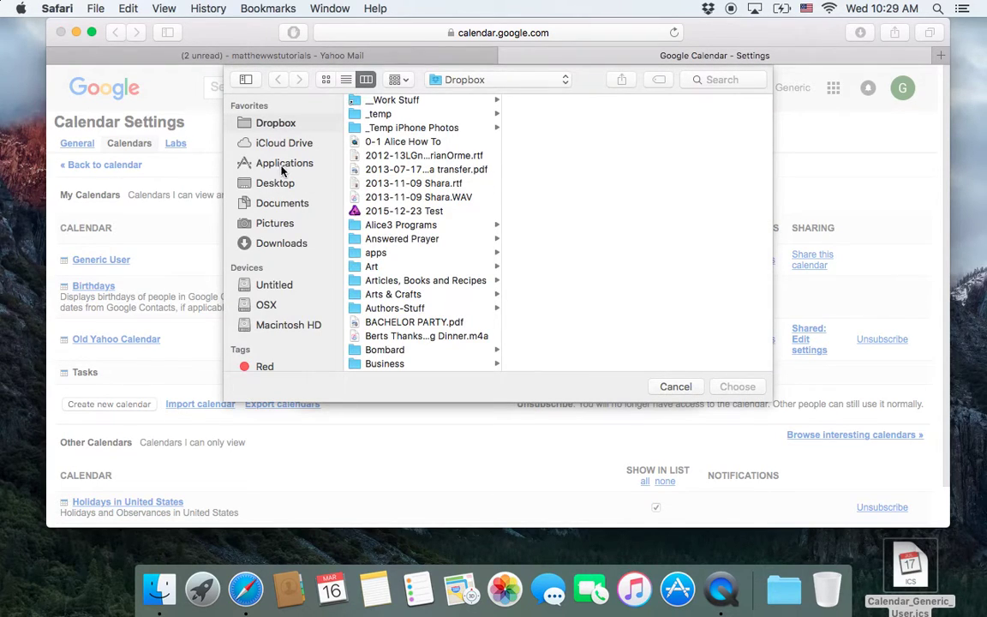
pyautogui.click(282, 183)
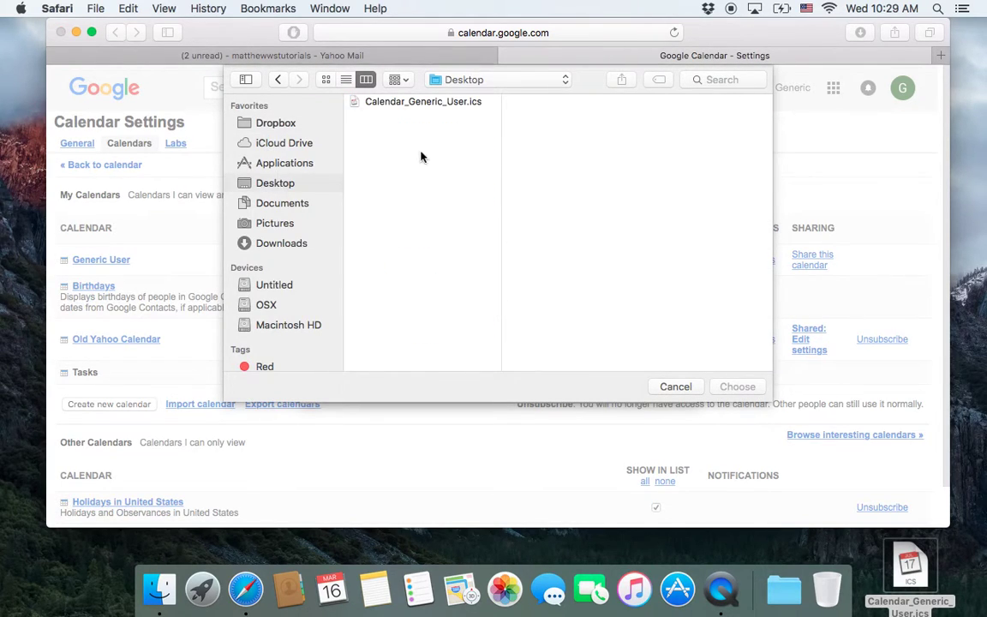
pyautogui.click(420, 103)
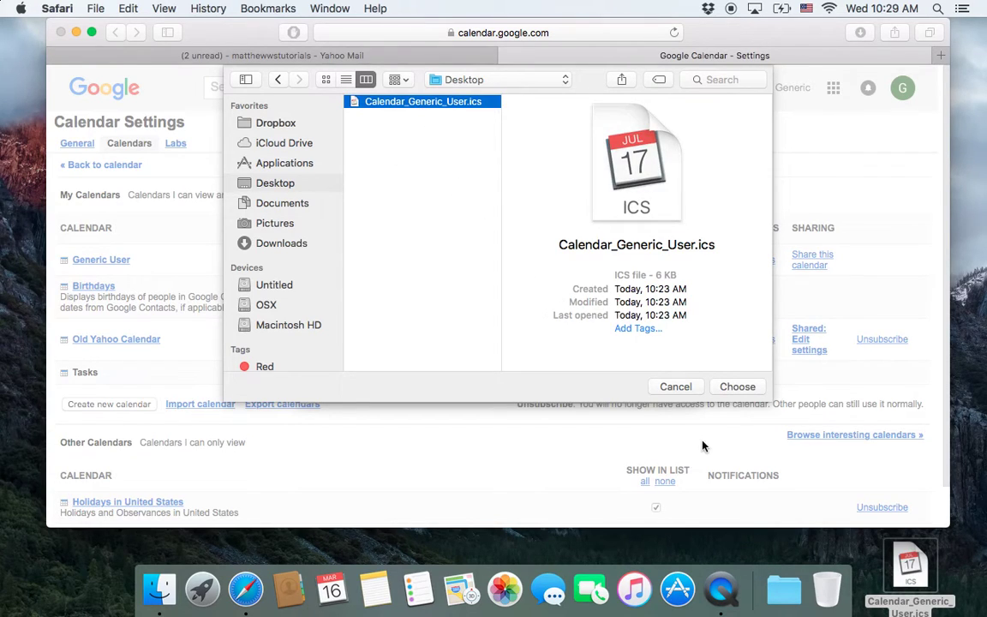
pyautogui.click(741, 389)
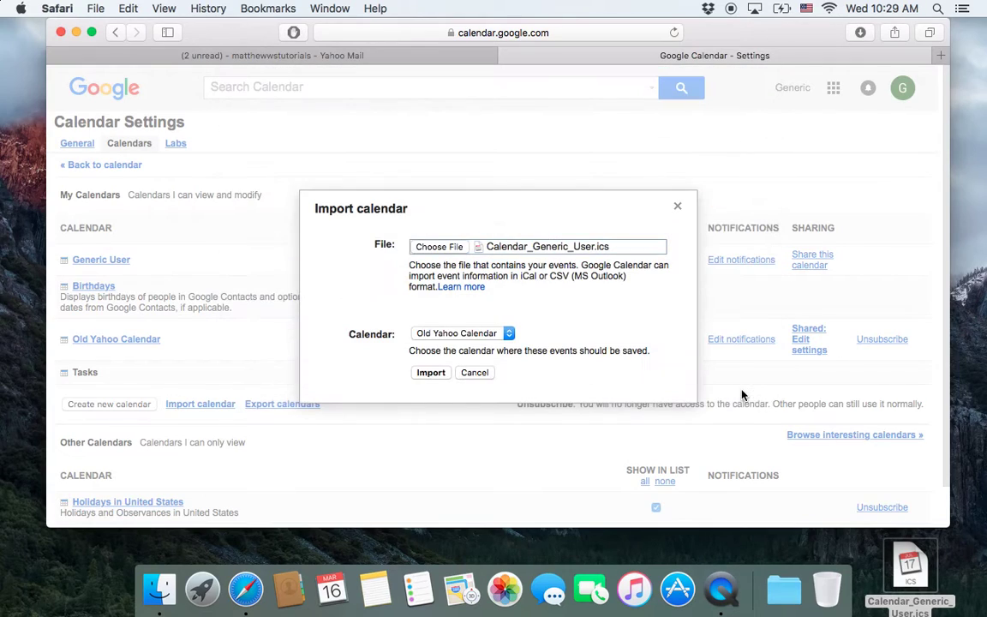
# Import the .ics events into Old Yahoo Calendar and hide Generic User in the March view
pyautogui.click(431, 373)
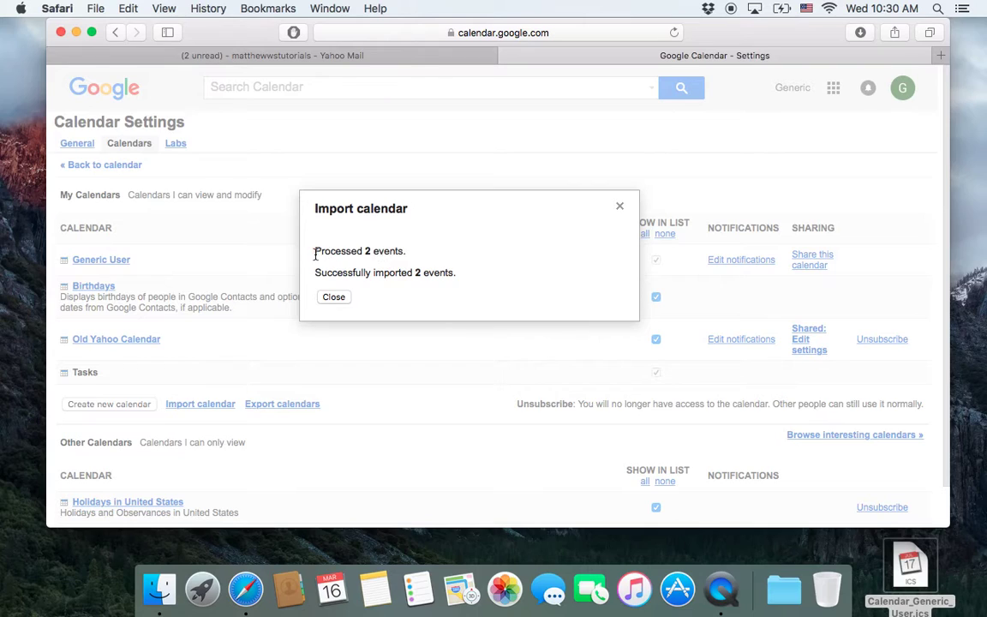
pyautogui.click(334, 297)
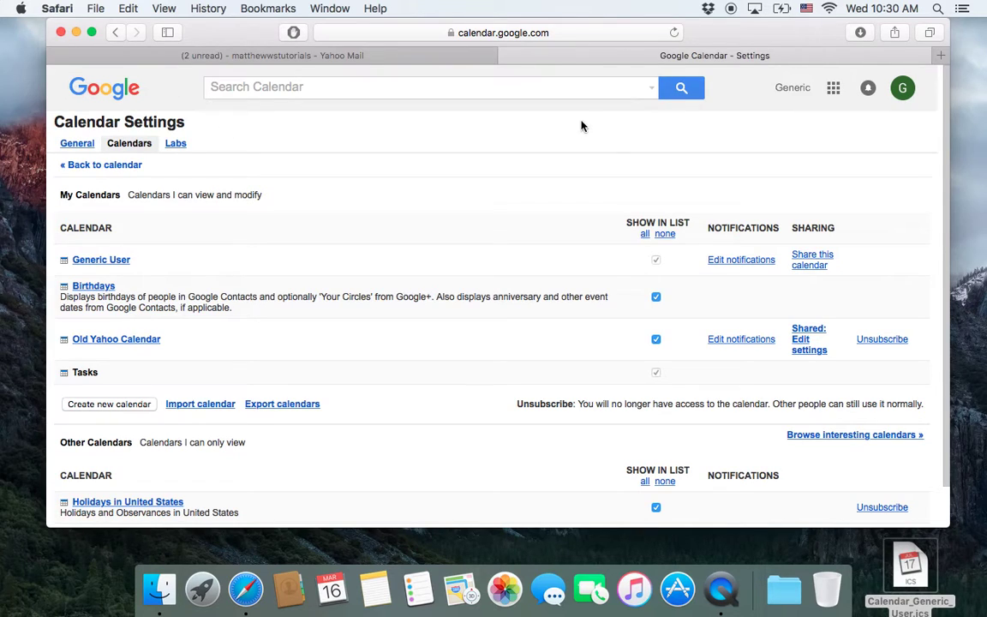
pyautogui.scroll(-2, 518, 236)
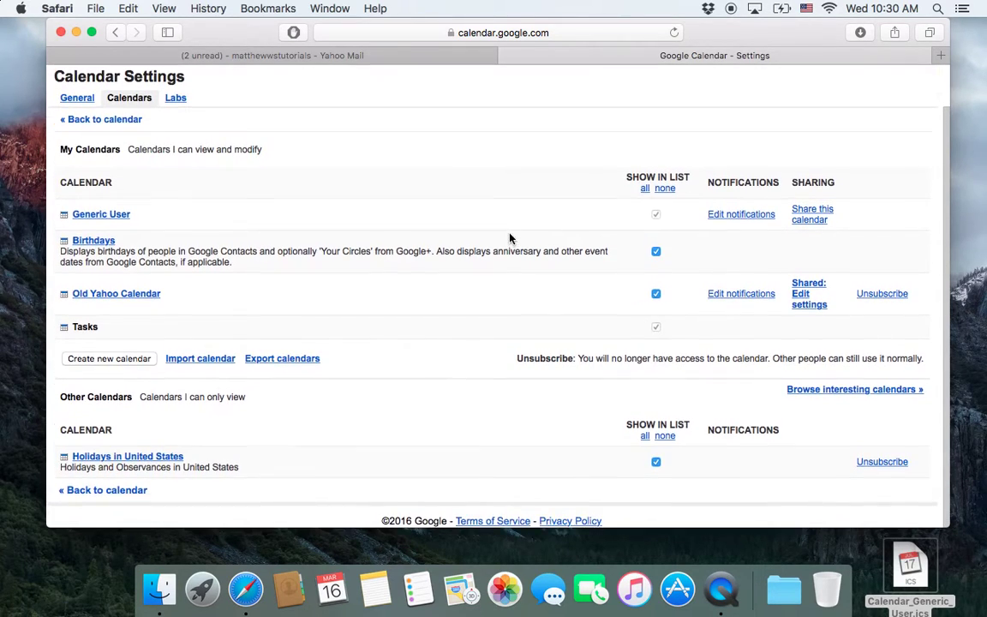
pyautogui.click(108, 492)
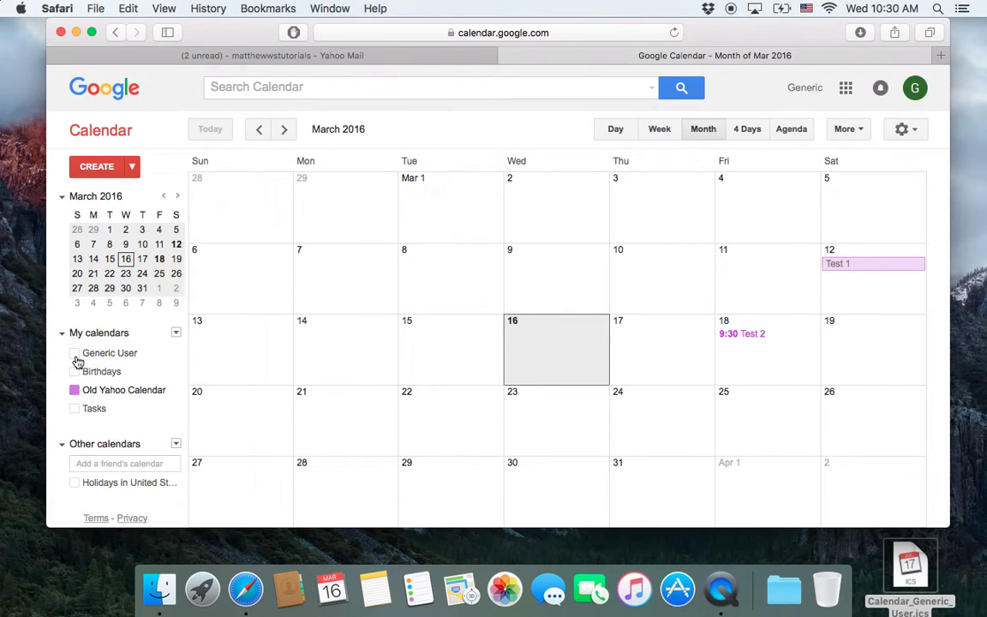
pyautogui.click(123, 361)
pyautogui.click(386, 56)
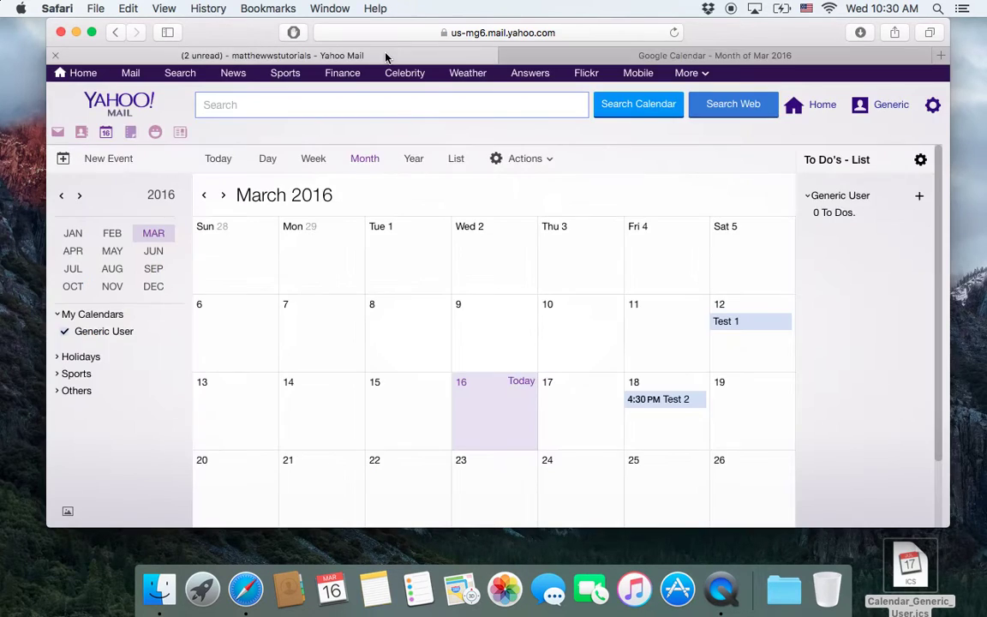
pyautogui.click(548, 56)
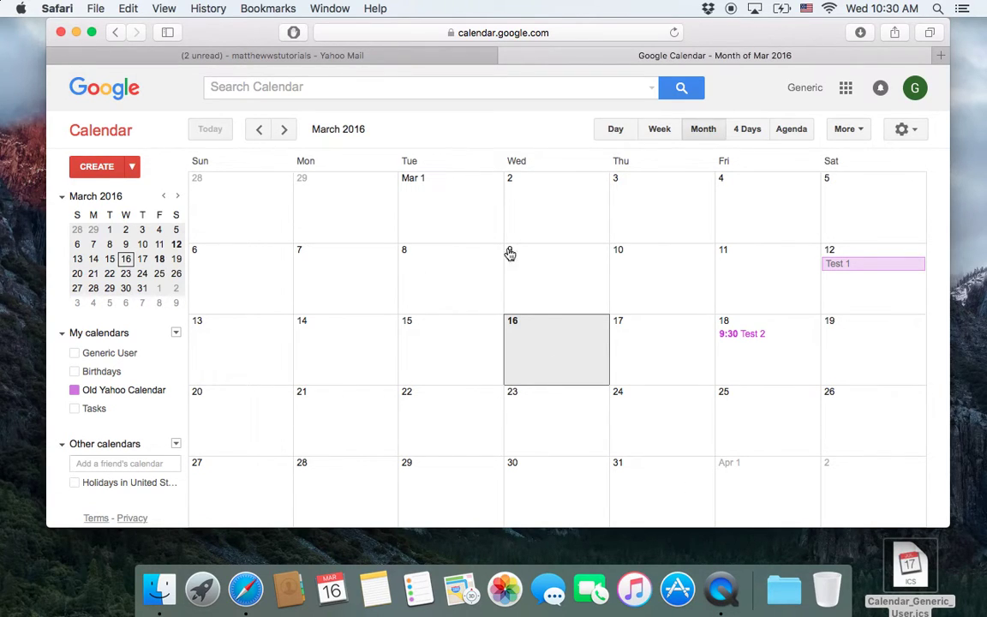
pyautogui.click(407, 52)
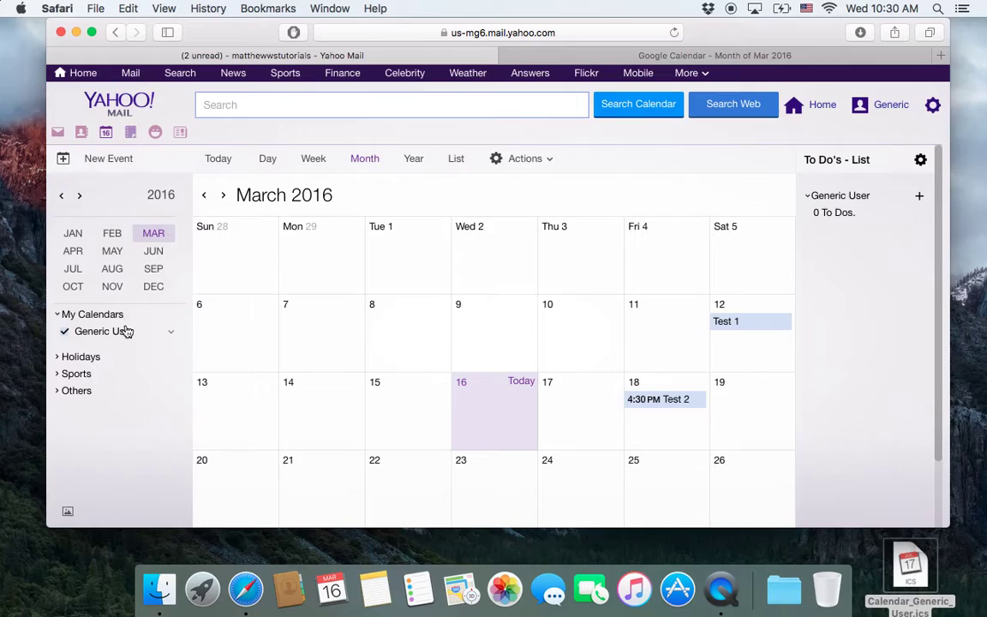
pyautogui.click(170, 334)
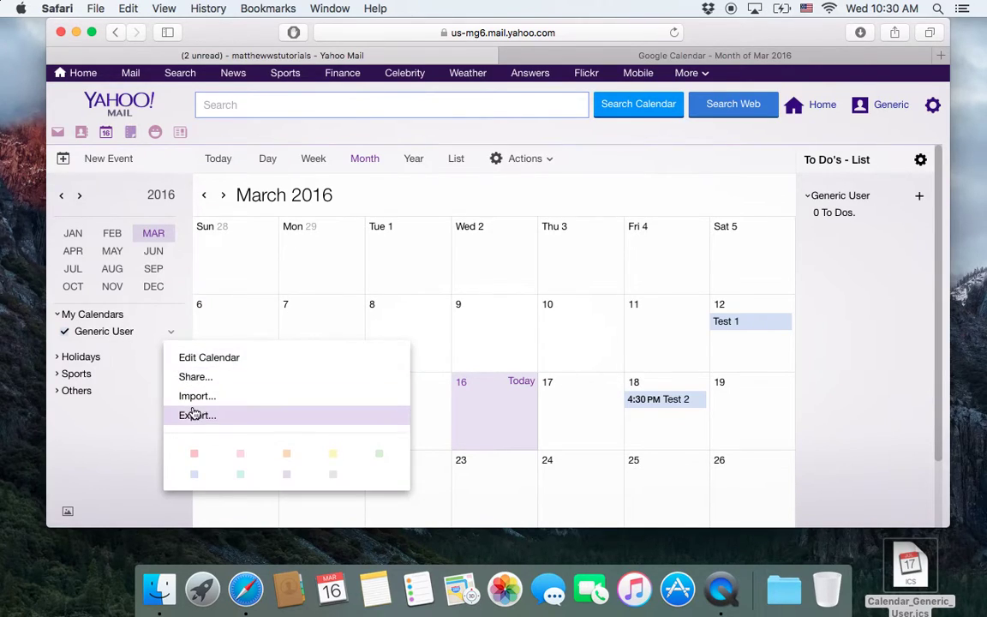
pyautogui.press('super+Tab')
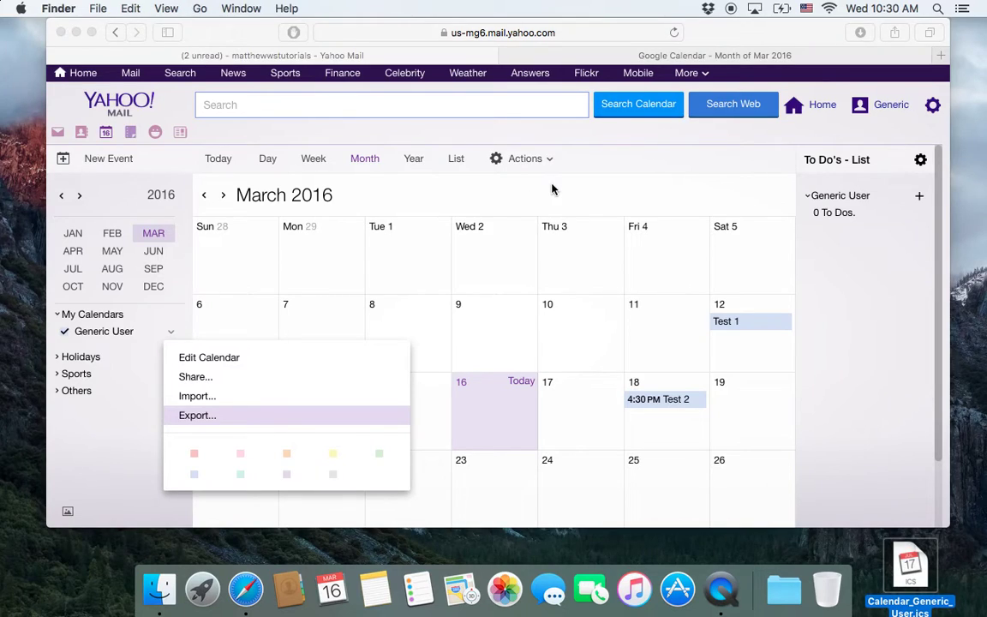
pyautogui.click(549, 55)
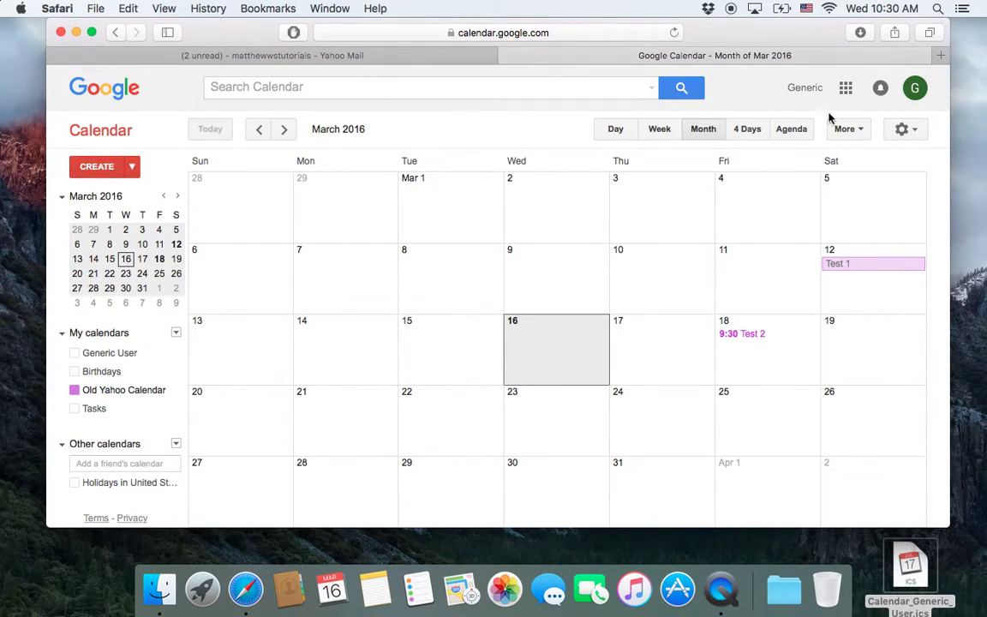
pyautogui.click(175, 333)
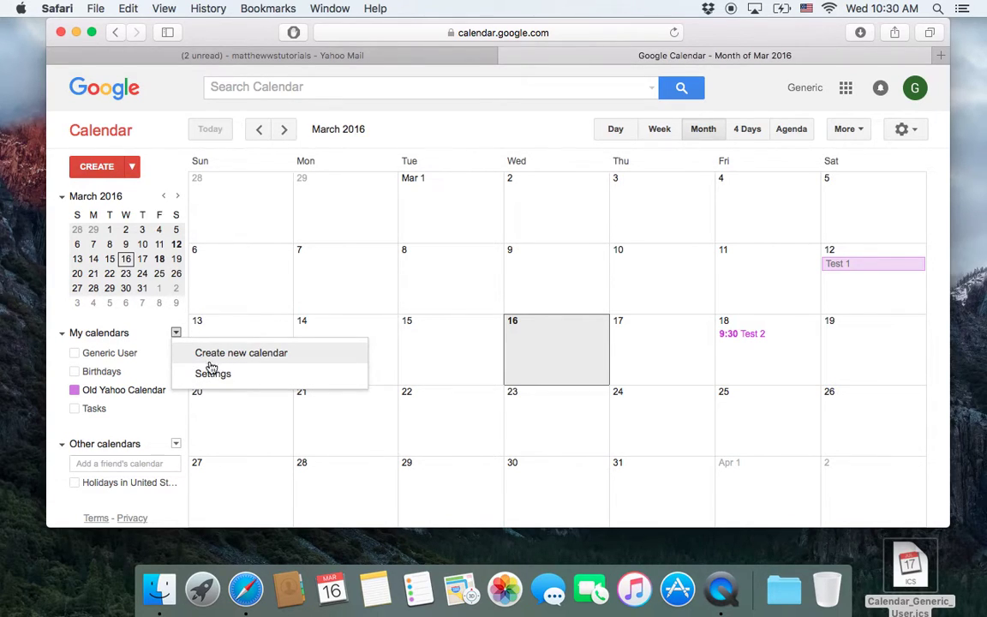
# Open Calendar Settings and confirm Old Yahoo Calendar is listed alongside Generic User
pyautogui.click(904, 130)
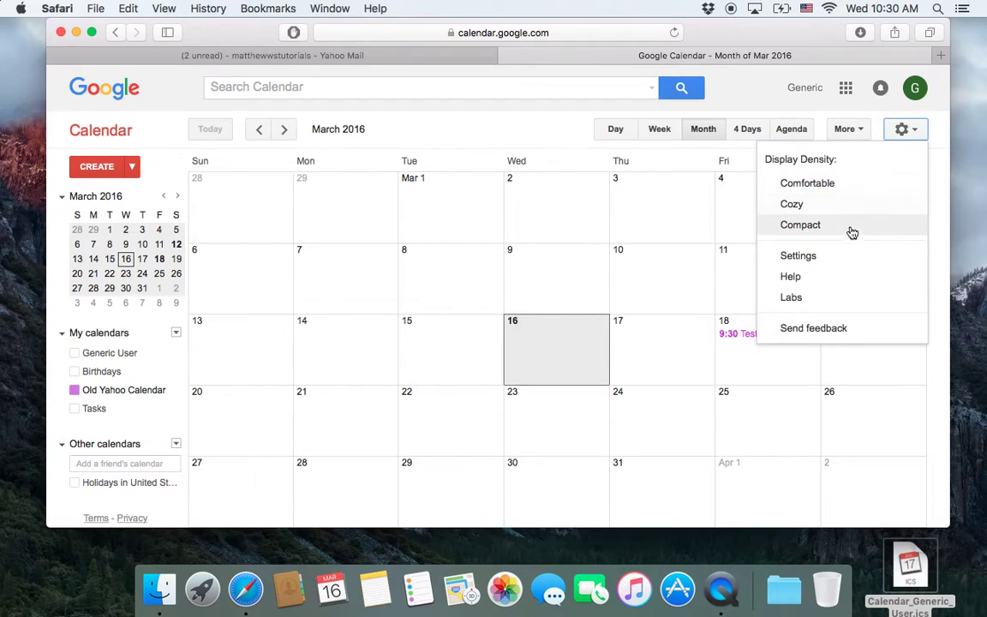
pyautogui.click(822, 258)
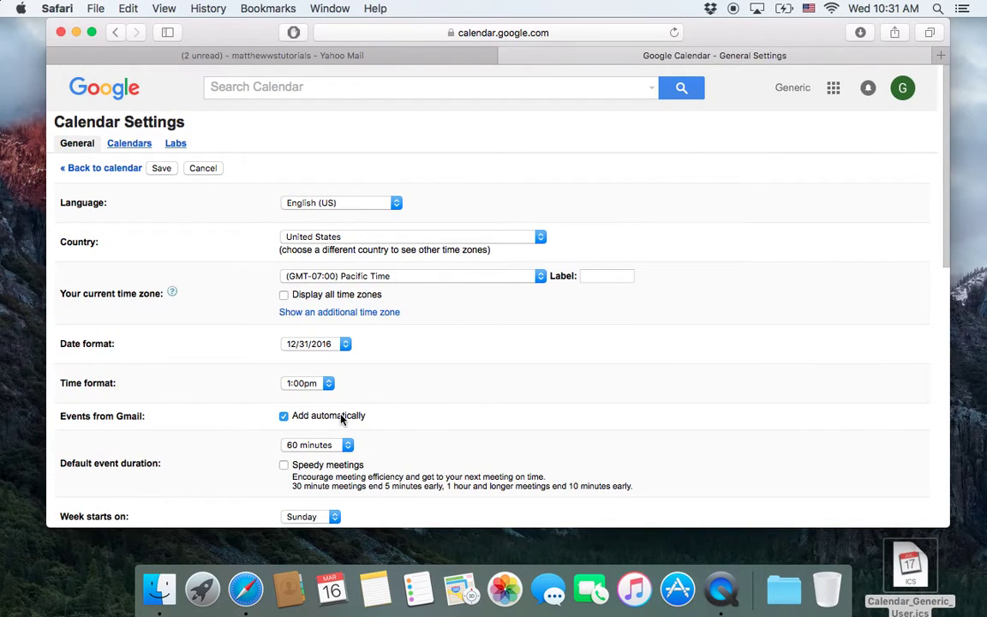
pyautogui.click(127, 143)
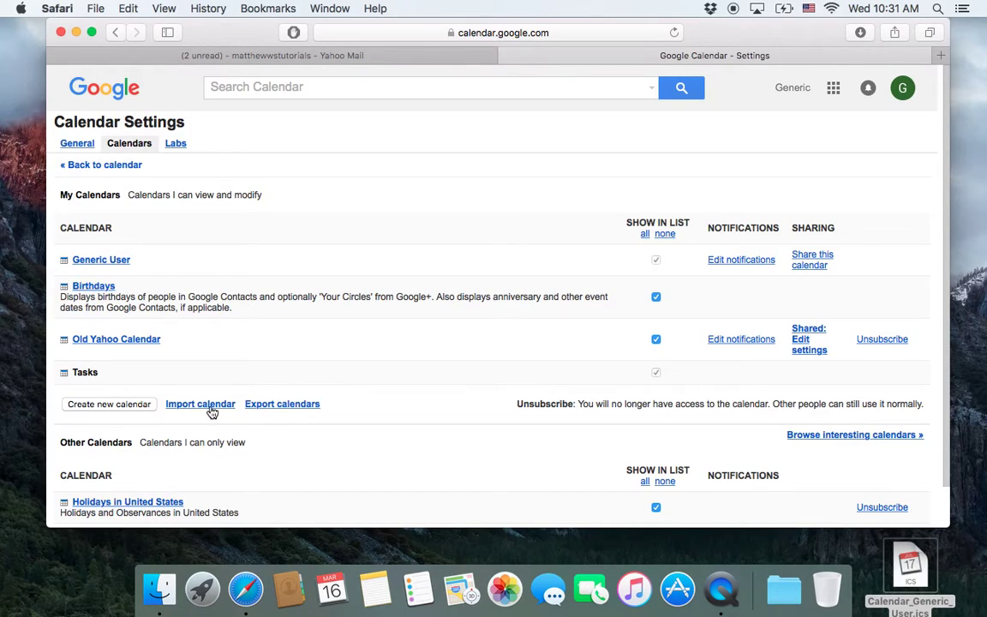
pyautogui.scroll(-2, 517, 417)
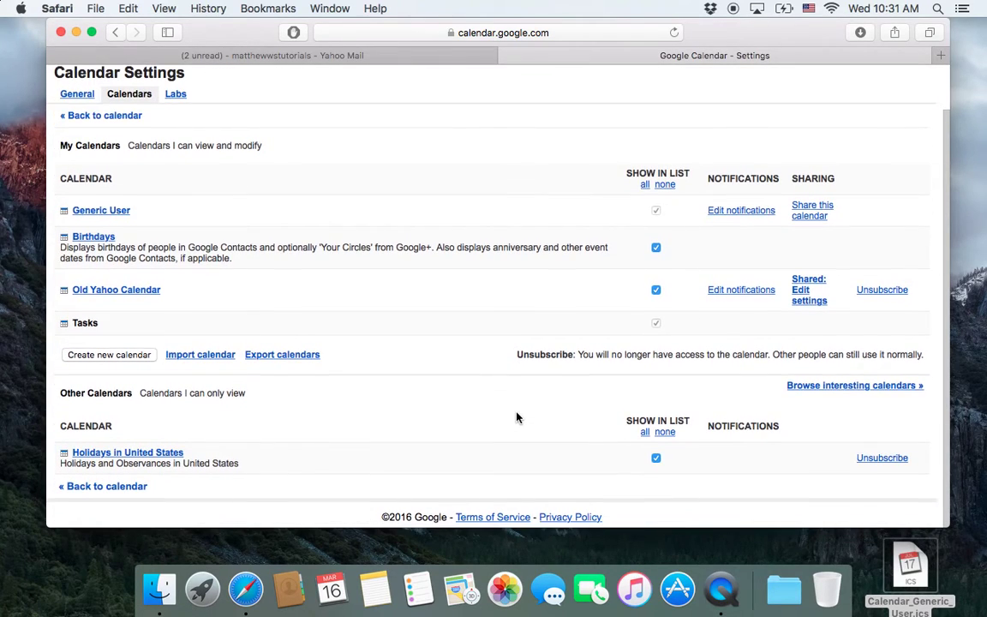
pyautogui.scroll(2, 516, 418)
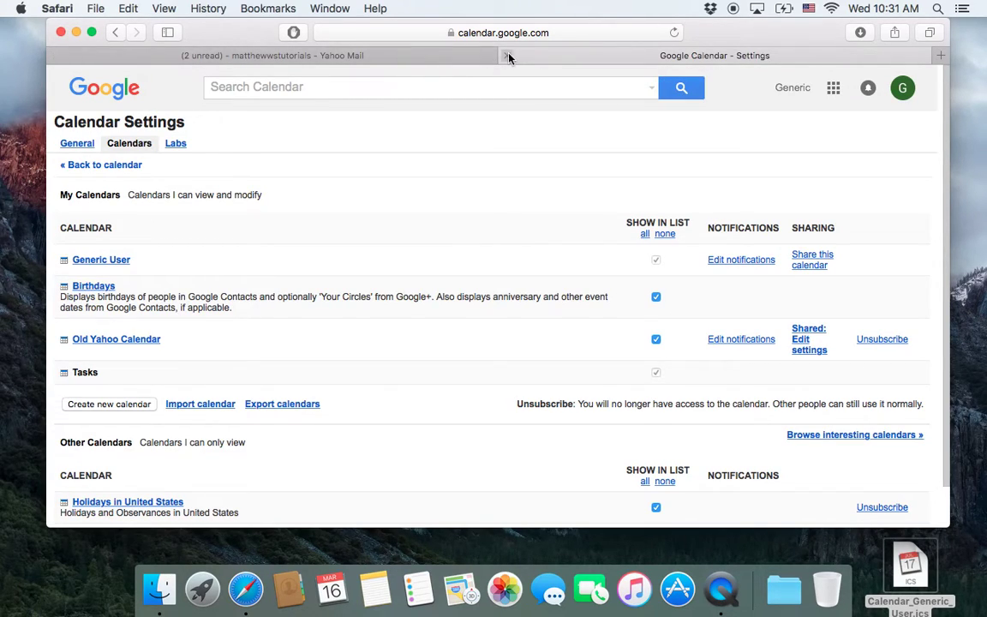
pyautogui.click(77, 144)
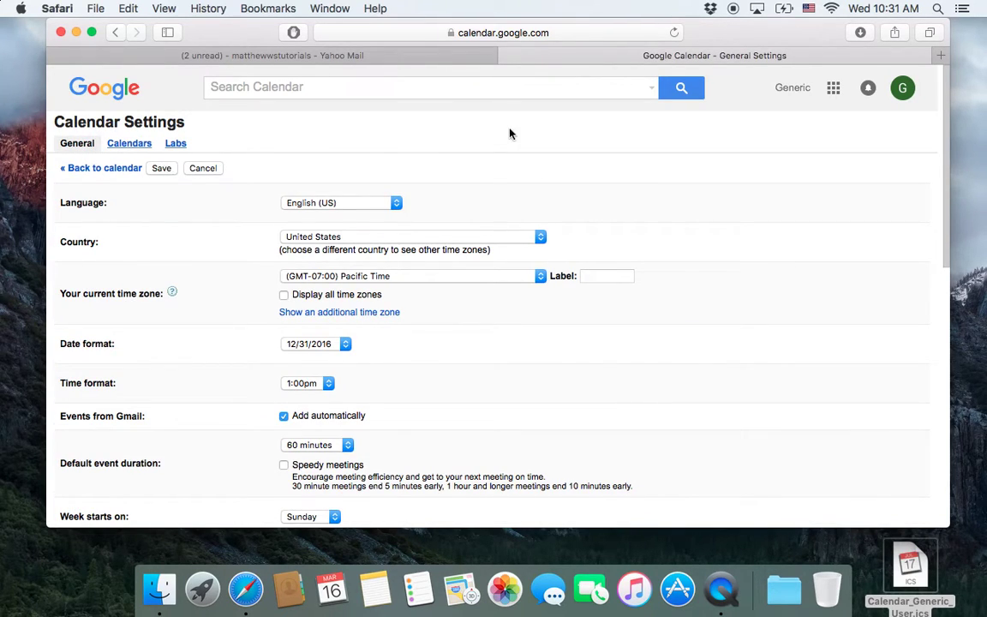
pyautogui.click(150, 55)
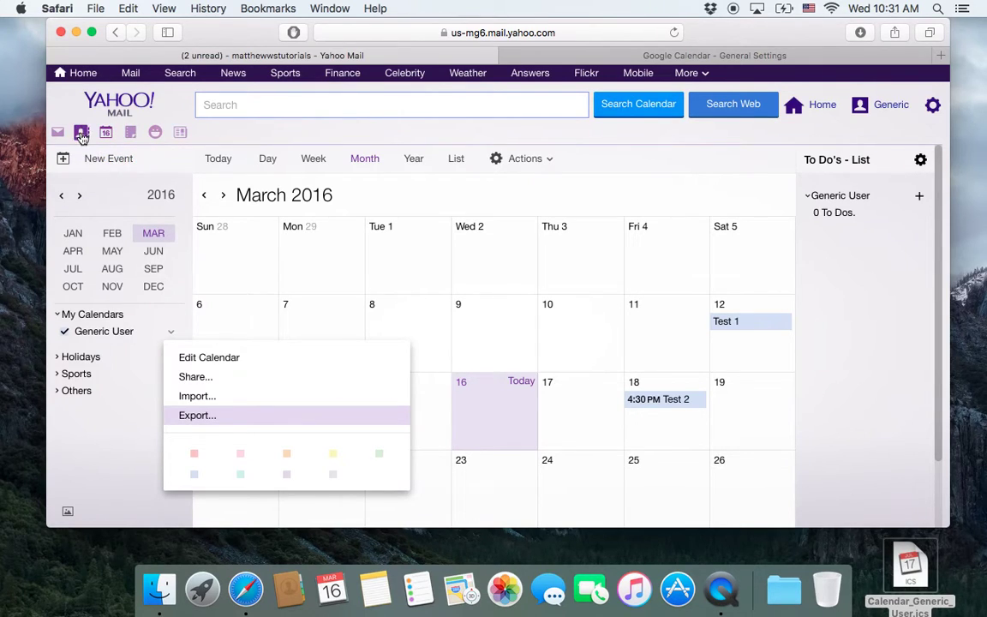
pyautogui.click(628, 58)
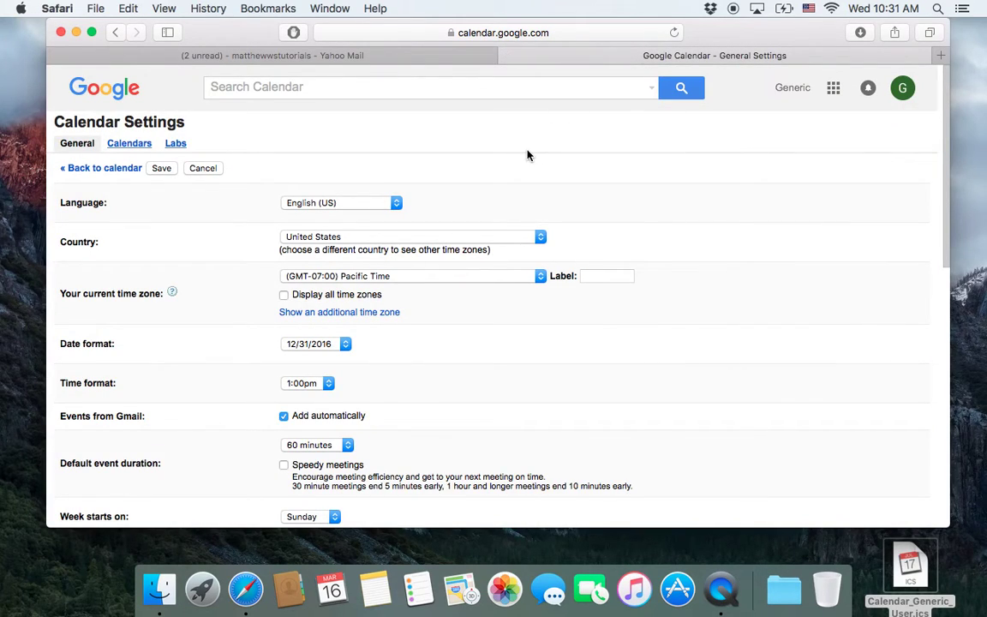